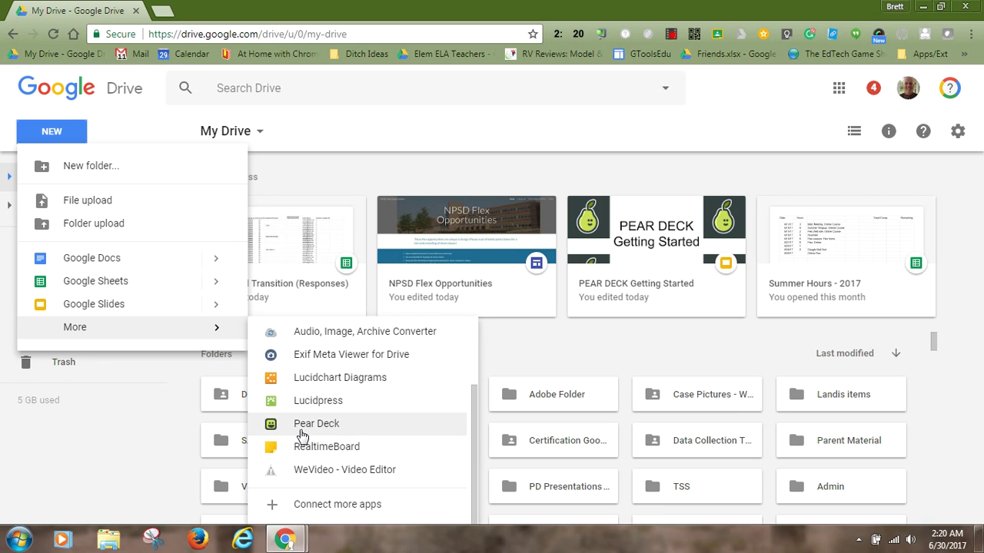
# Look up "pear deck" among the apps that can be connected to Drive, and close the app catalogue
pyautogui.click(329, 505)
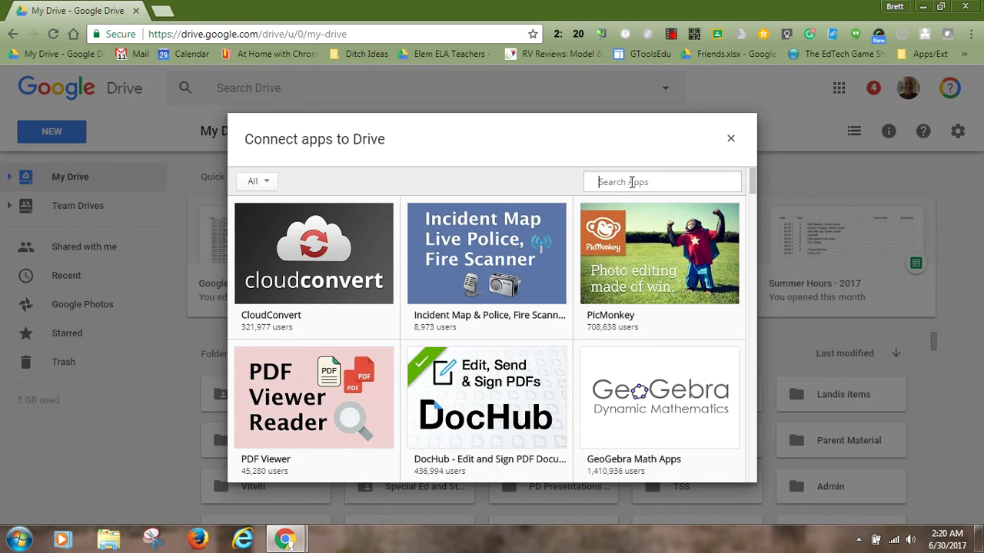
pyautogui.write('pear deck')
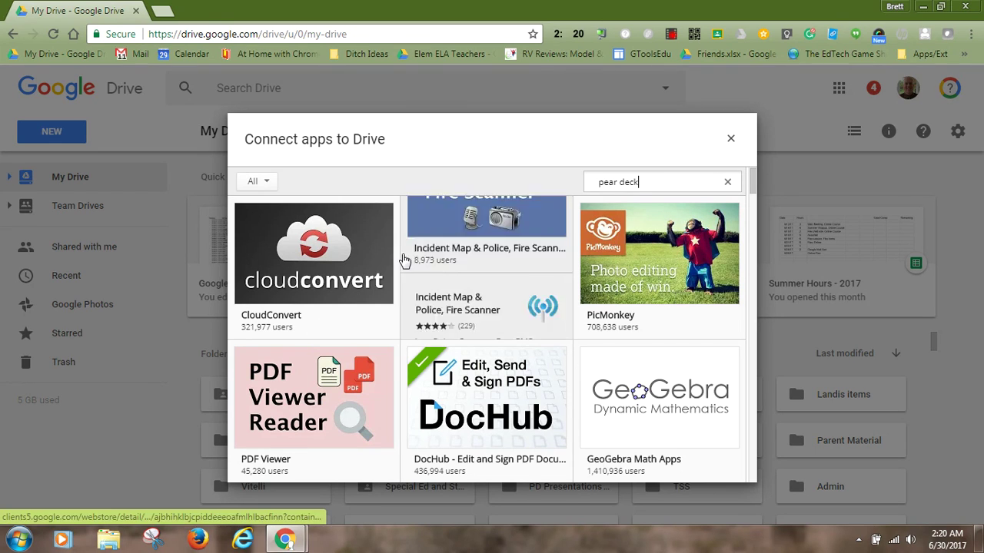
pyautogui.moveTo(472, 324)
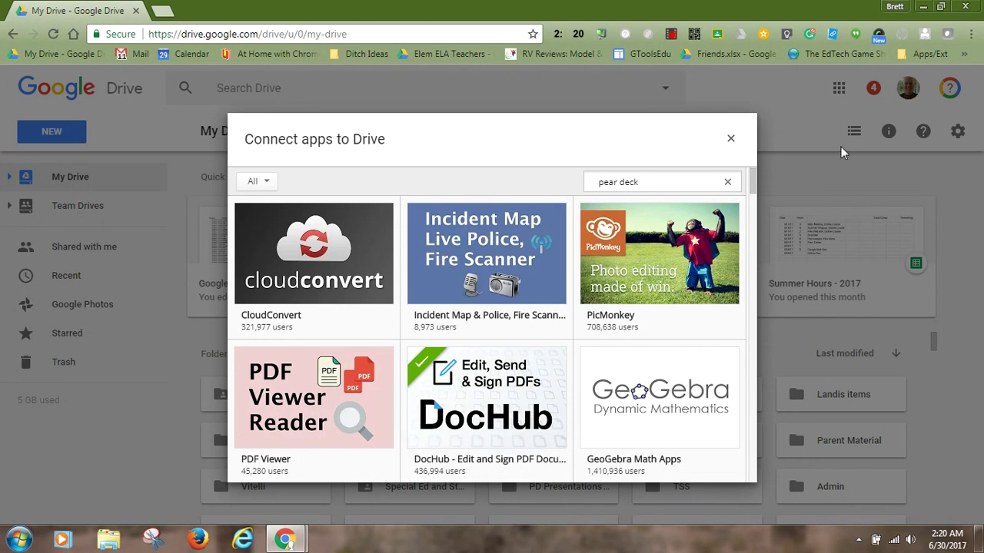
pyautogui.click(731, 140)
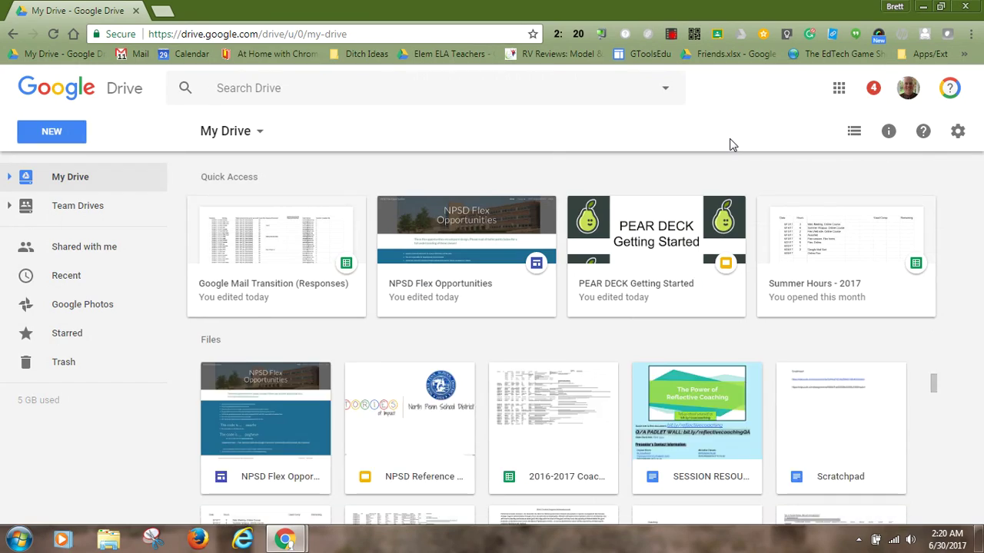
# Create a new Pear Deck file from My Drive
pyautogui.scroll(-3, 729, 145)
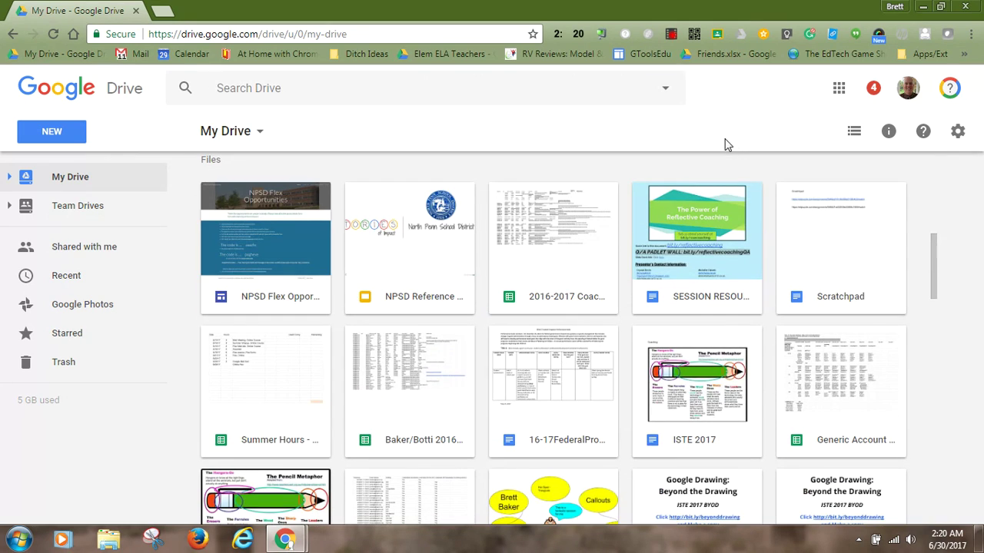
pyautogui.click(54, 135)
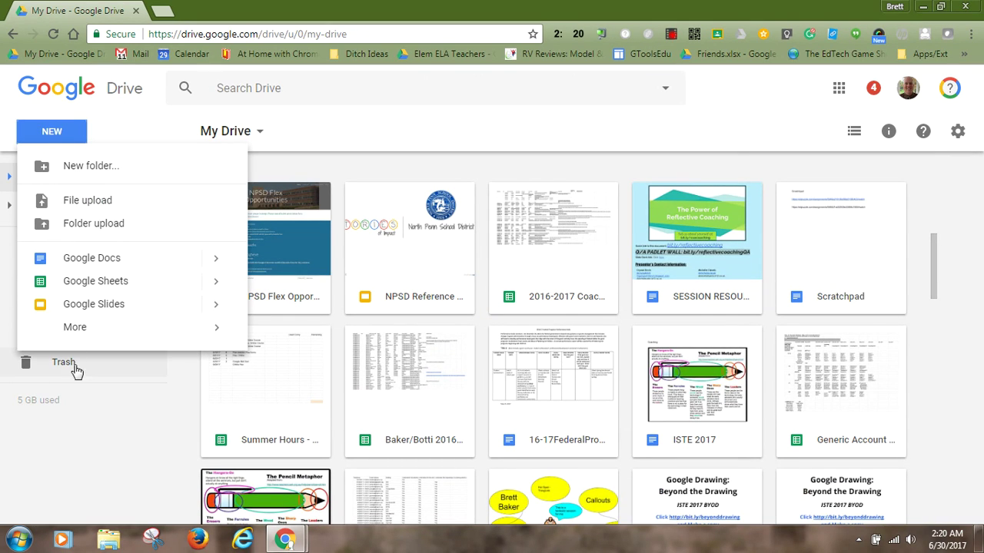
pyautogui.moveTo(84, 328)
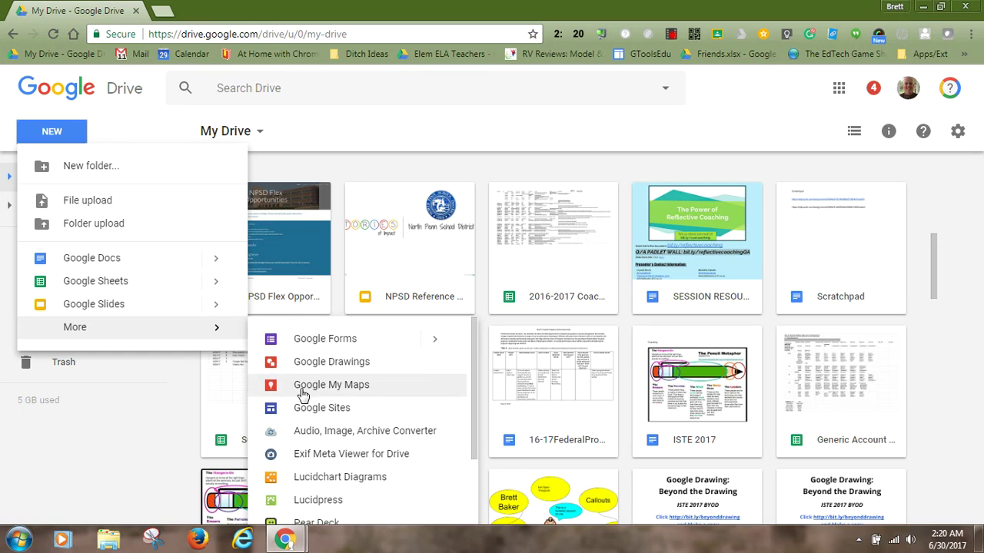
pyautogui.click(311, 522)
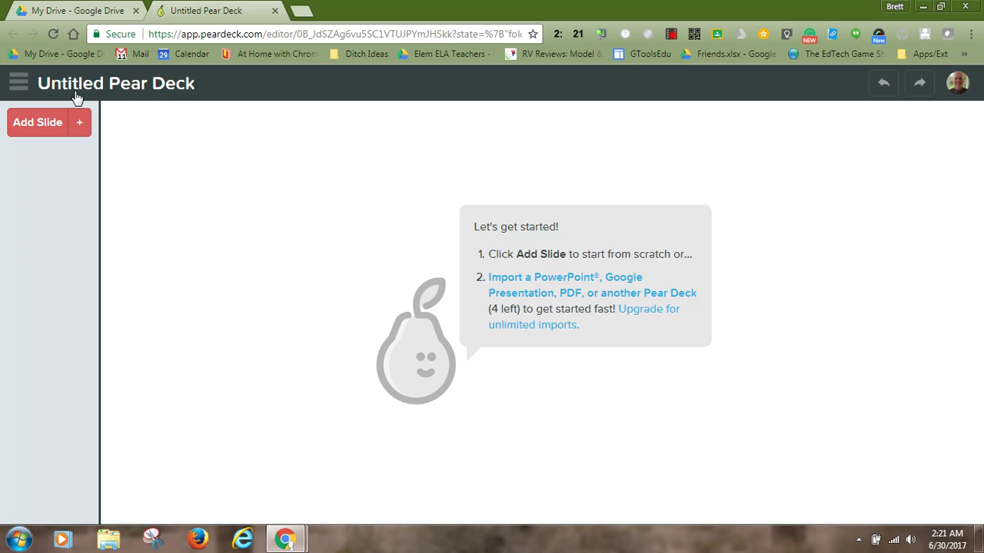
# Rename the untitled deck to "The Pond" and check its listing in My Drive before returning to the deck
pyautogui.click(189, 87)
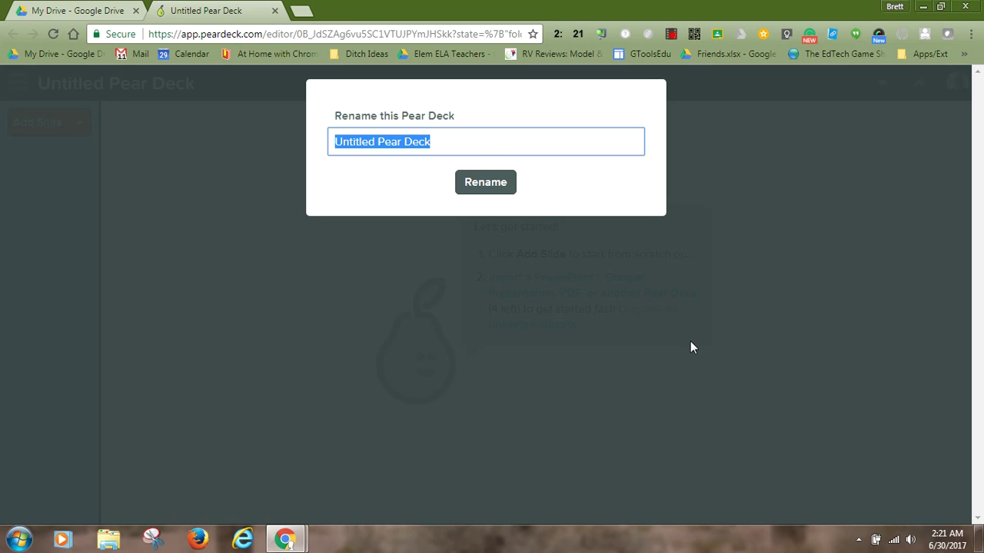
pyautogui.write('The')
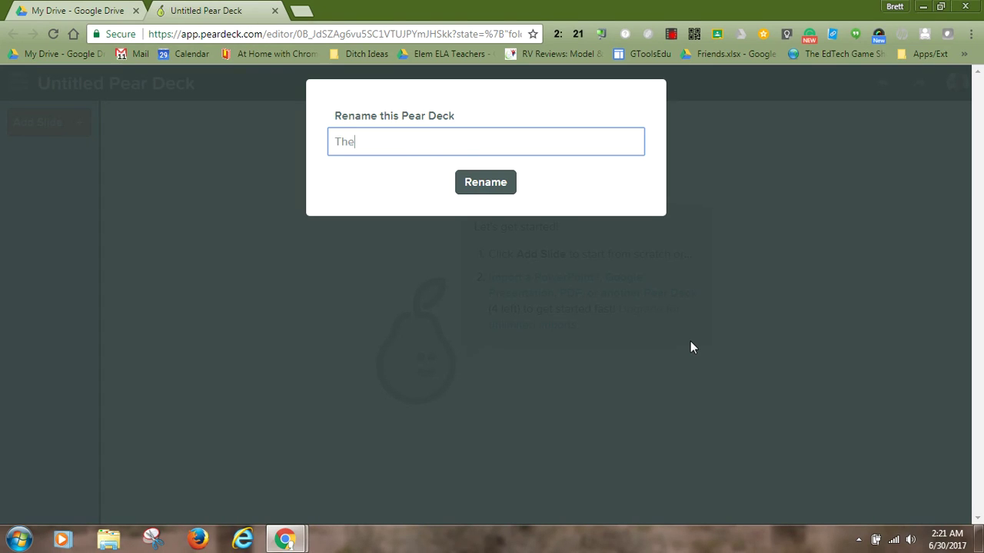
pyautogui.write(' Pon')
pyautogui.press('BackSpace')
pyautogui.write('nd')
pyautogui.click(485, 184)
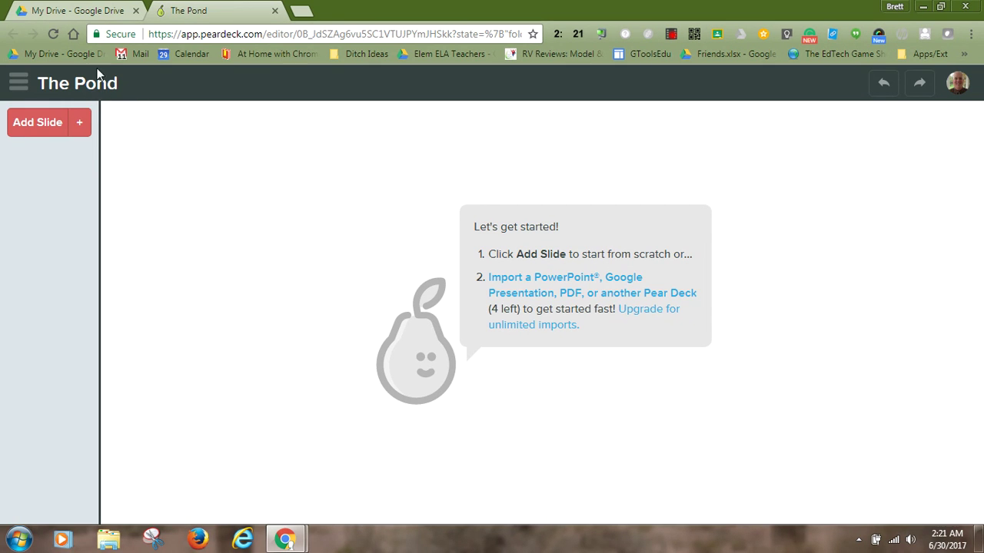
pyautogui.click(74, 17)
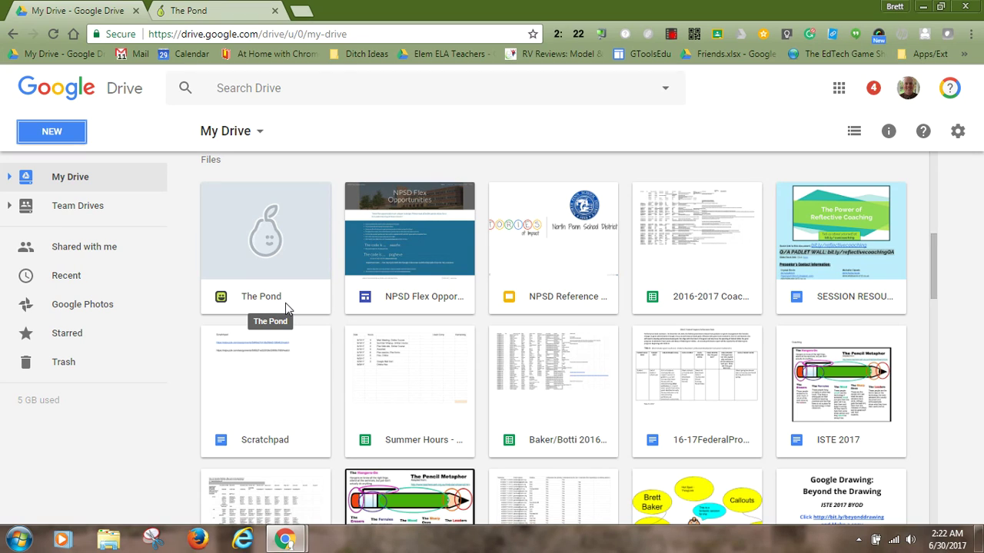
pyautogui.click(200, 19)
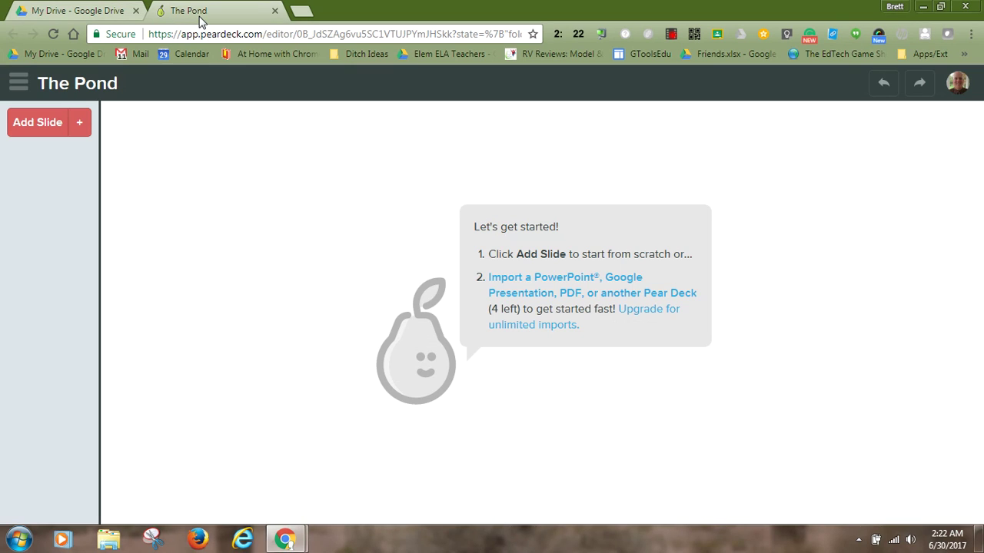
# Add a first slide to the deck and title it "The Pond Biome"
pyautogui.click(53, 129)
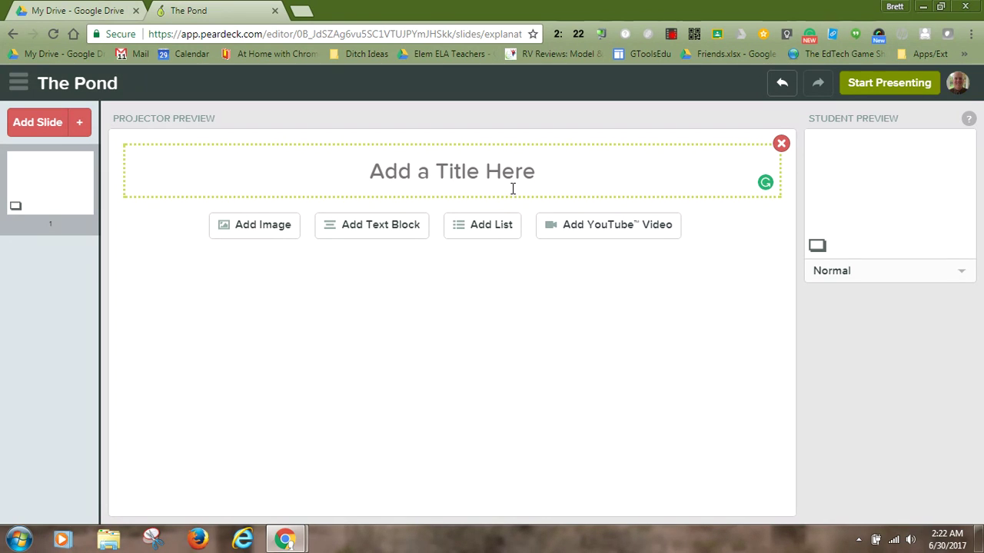
pyautogui.write('The ')
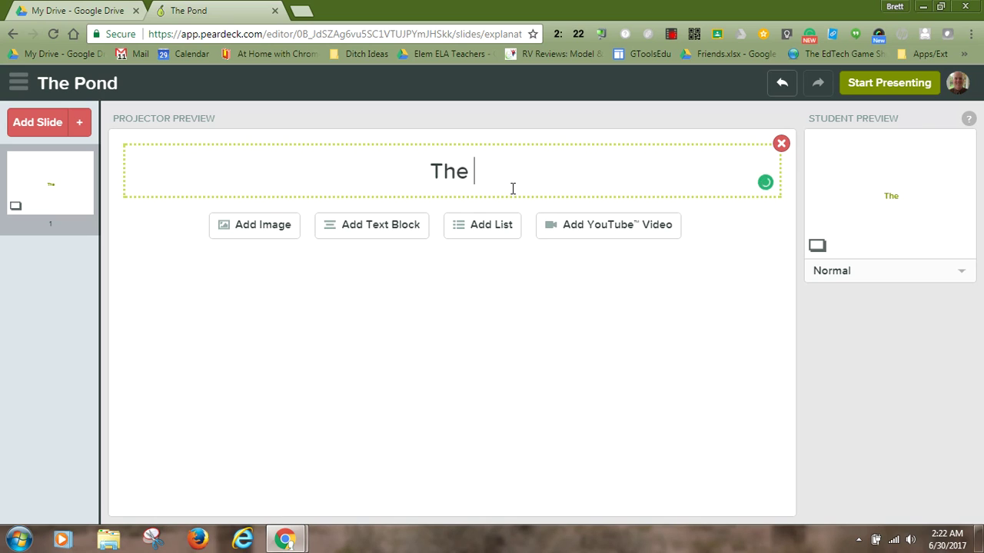
pyautogui.write('Pond')
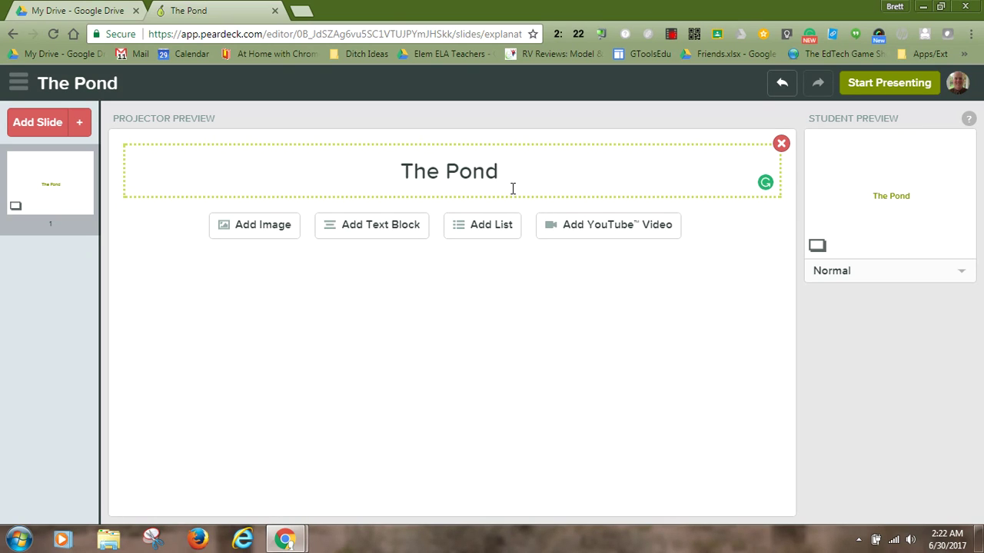
pyautogui.write(' Lives')
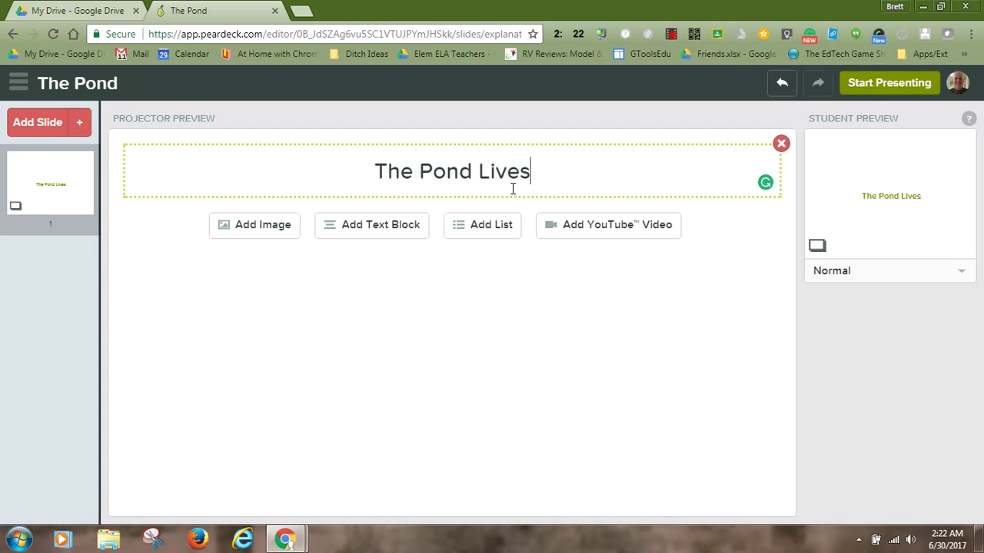
pyautogui.press('BackSpace')
pyautogui.press('BackSpace')
pyautogui.press('BackSpace')
pyautogui.press('BackSpace')
pyautogui.press('BackSpace')
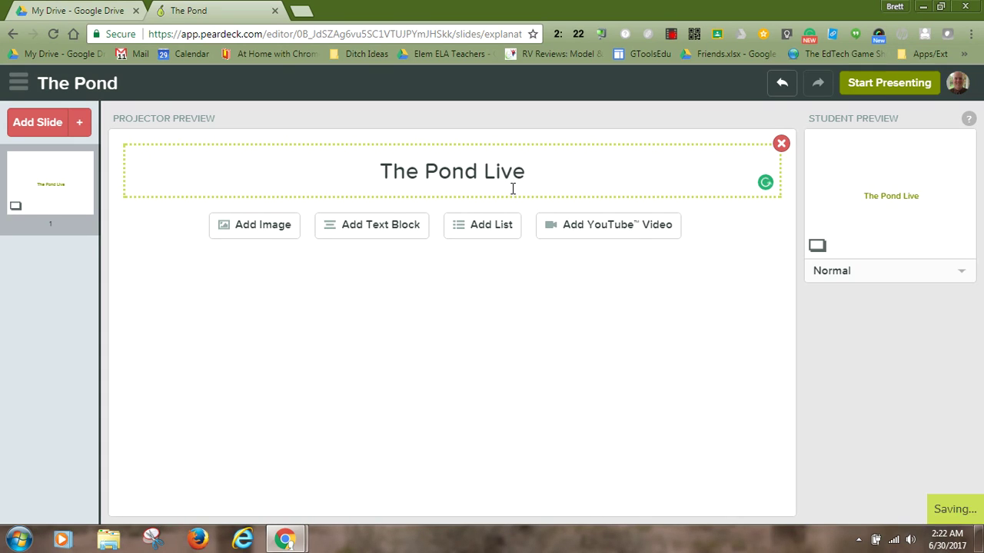
pyautogui.write('Biome')
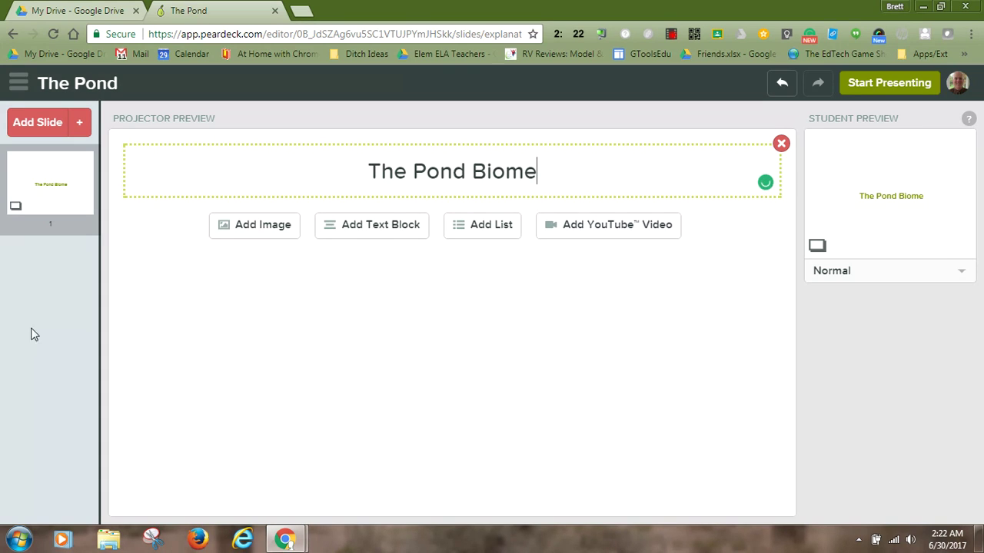
# Insert the Silky Falls photo below the slide title, found with a Google image search for "Pond with waterfall"
pyautogui.click(252, 227)
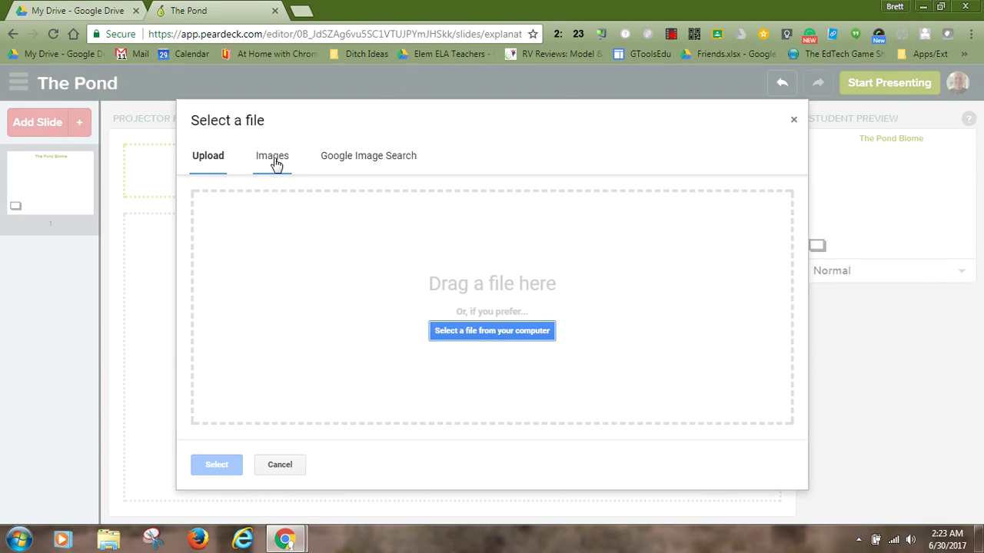
pyautogui.click(375, 160)
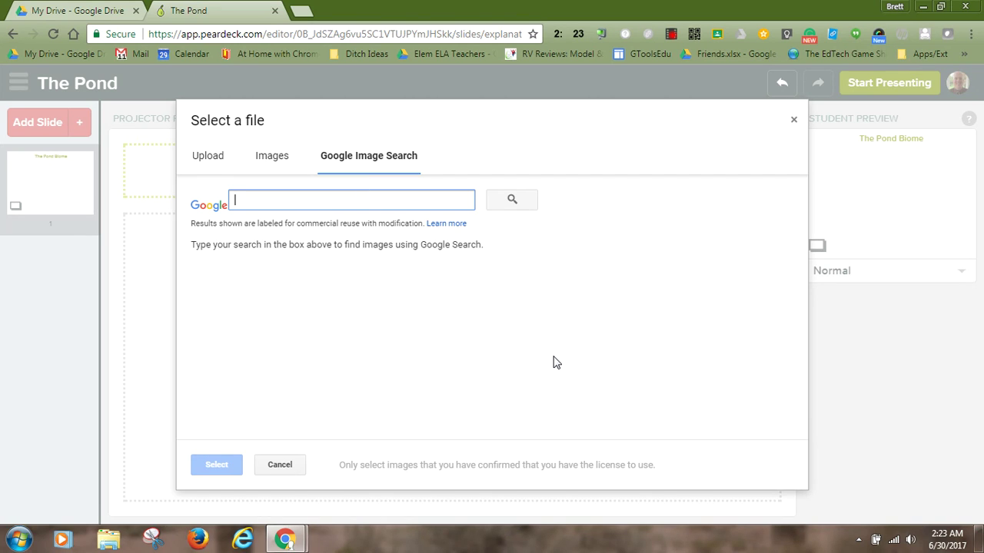
pyautogui.write('Pond with waterfall')
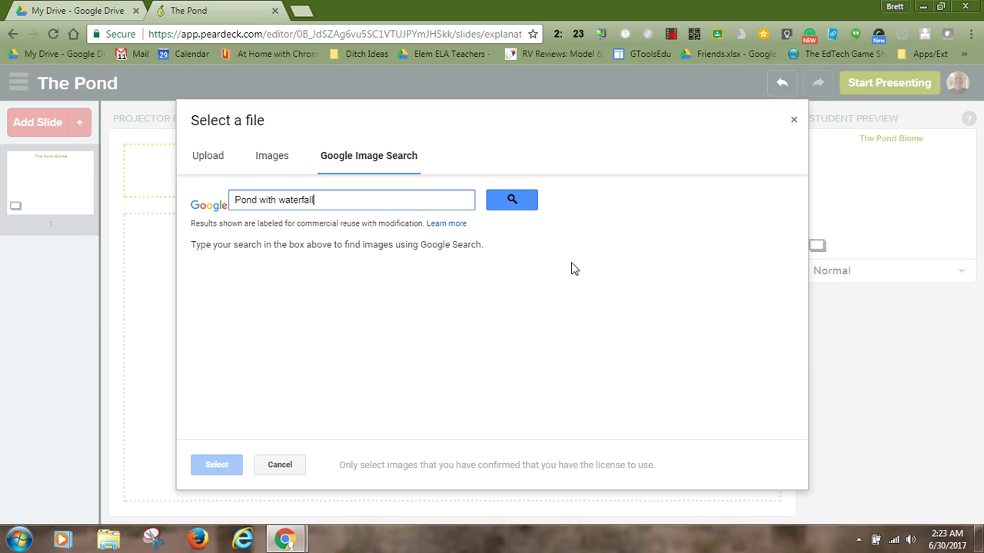
pyautogui.click(507, 209)
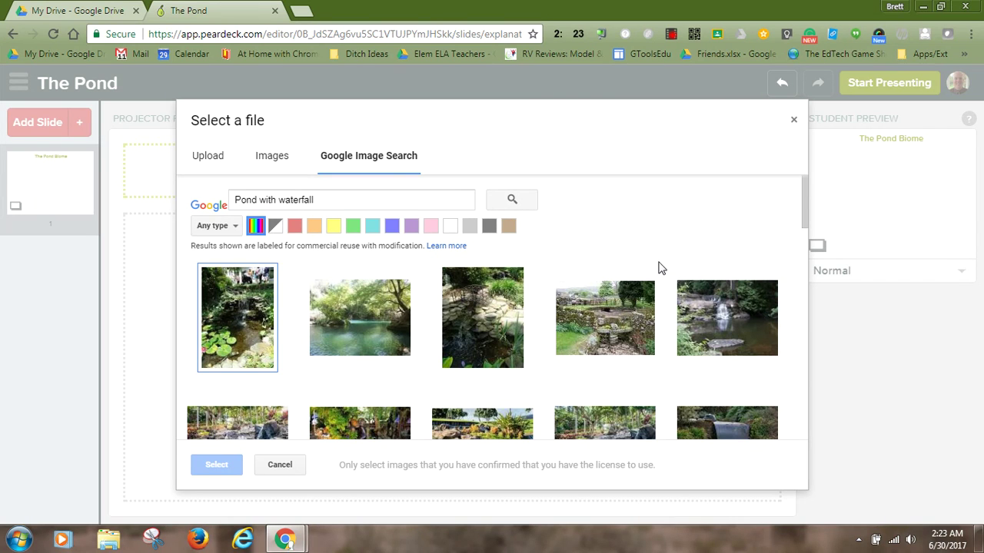
pyautogui.scroll(-2, 657, 268)
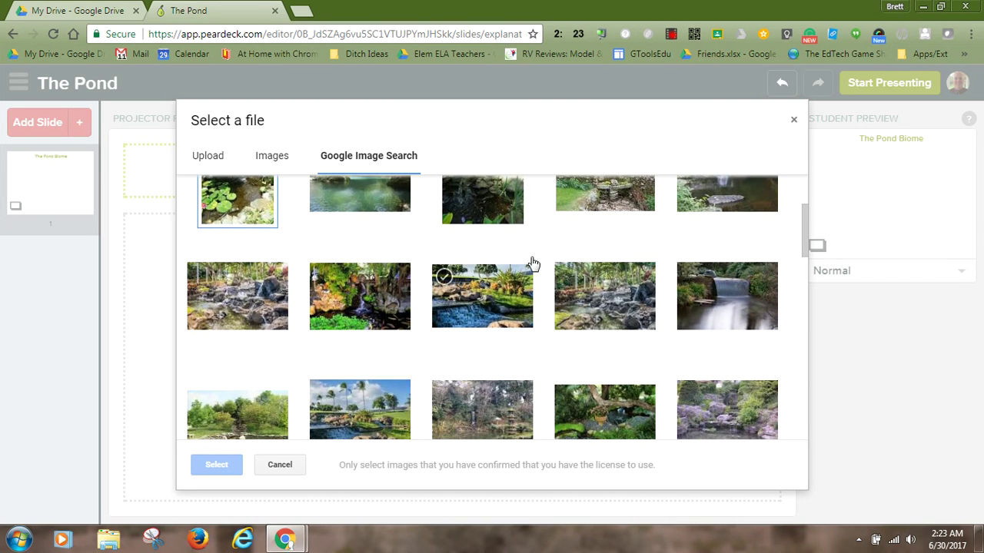
pyautogui.scroll(-1, 611, 341)
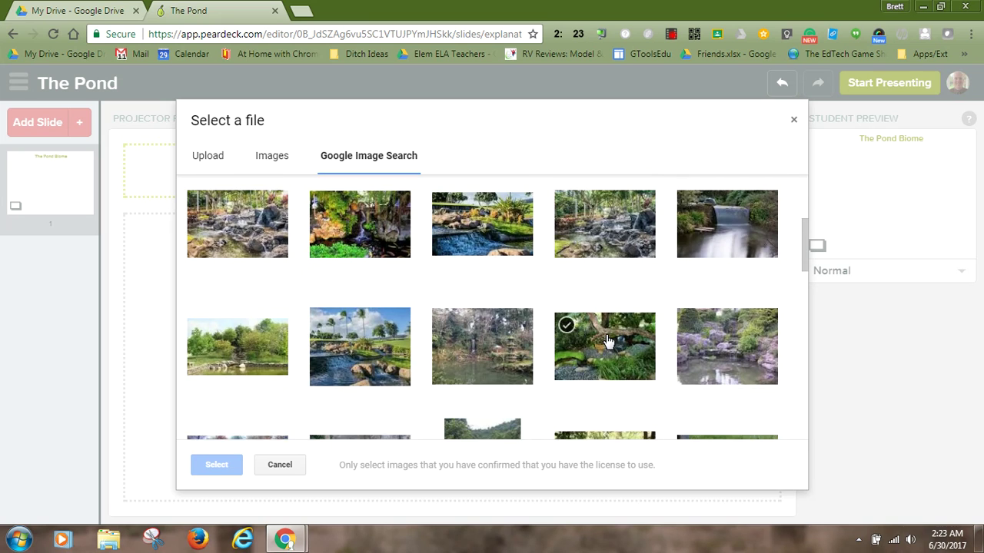
pyautogui.scroll(-1, 607, 341)
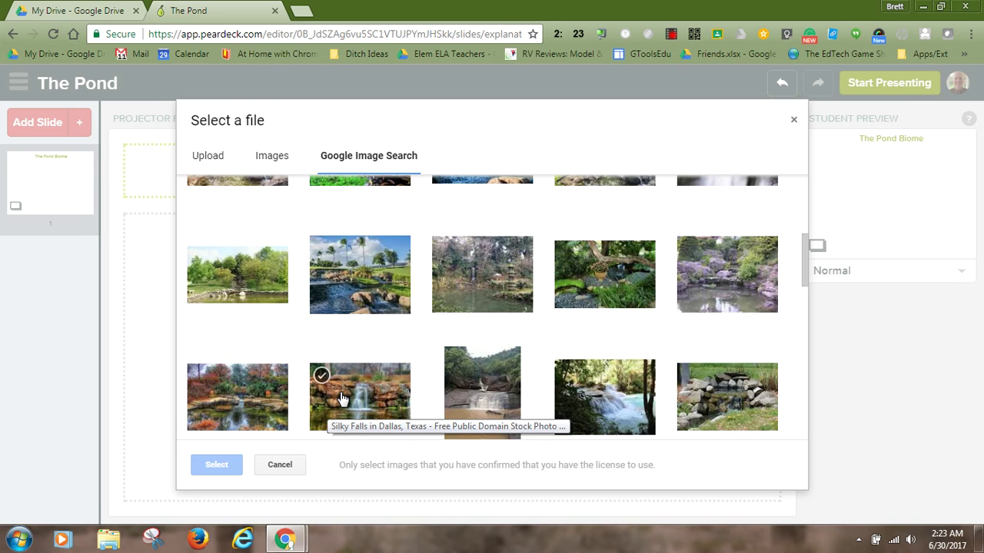
pyautogui.scroll(-1, 345, 399)
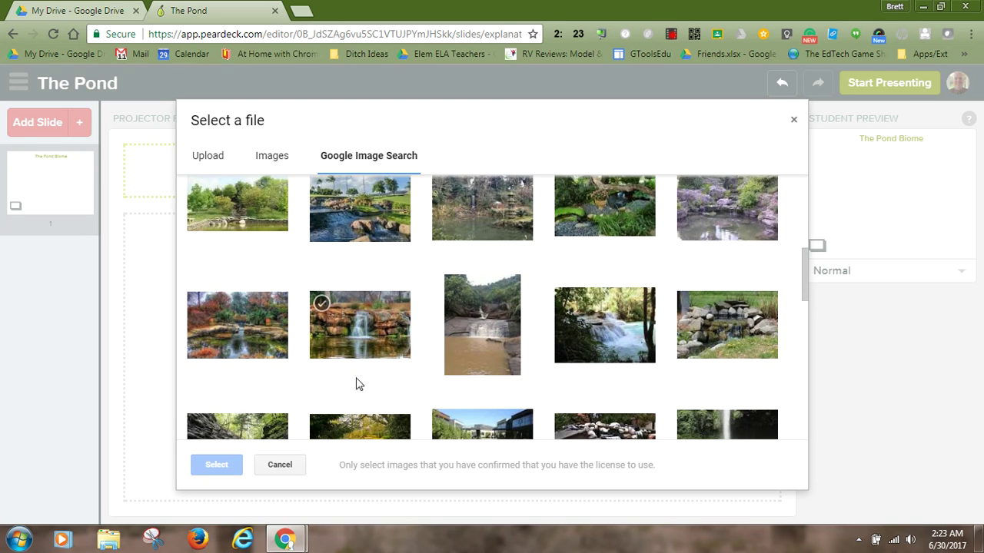
pyautogui.click(367, 332)
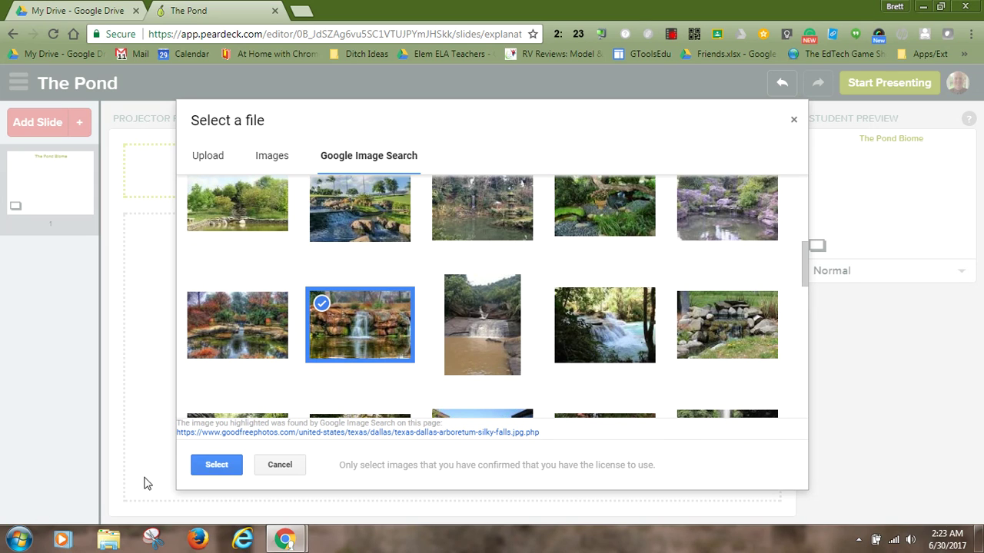
pyautogui.click(212, 466)
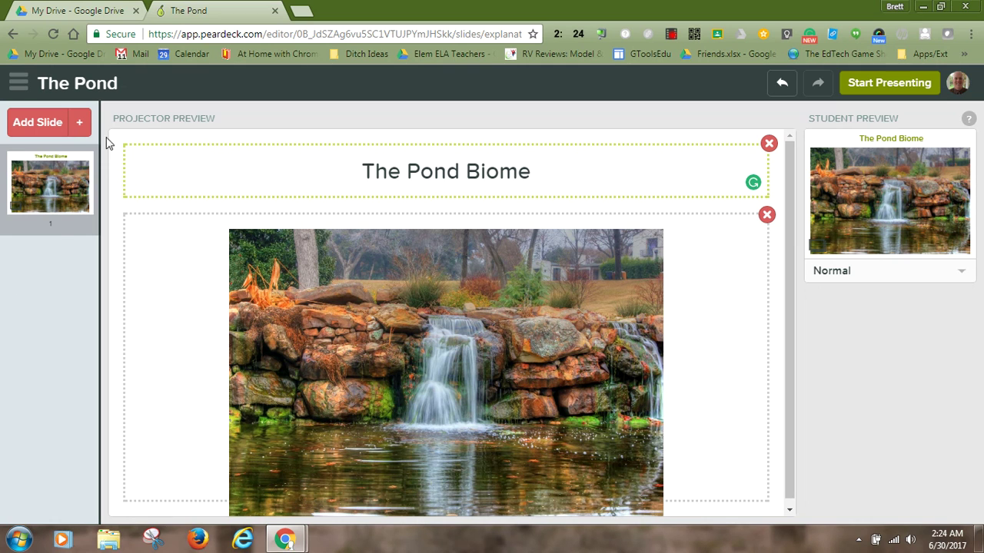
pyautogui.scroll(-1, 788, 361)
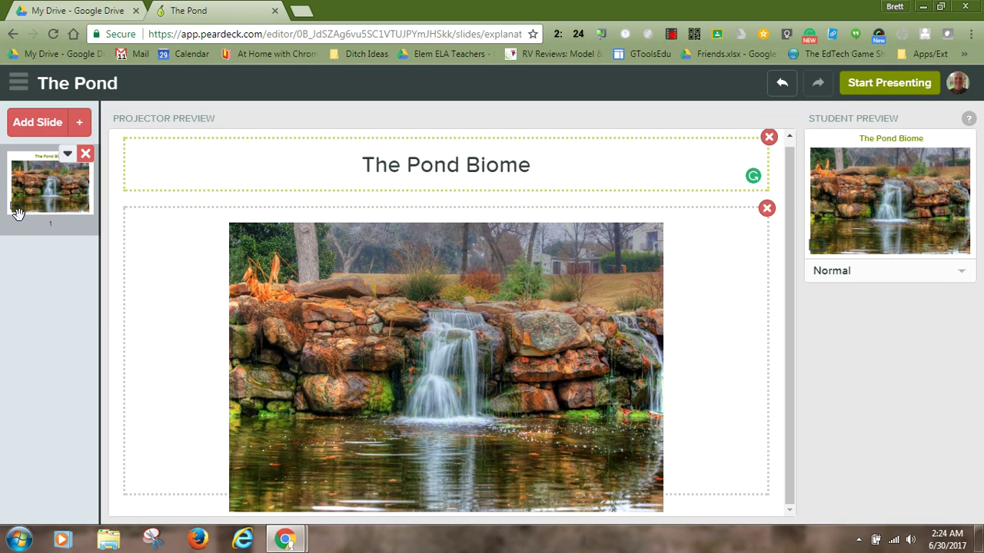
# Add a blank second slide and a third slide that asks students to choose an answer
pyautogui.click(50, 132)
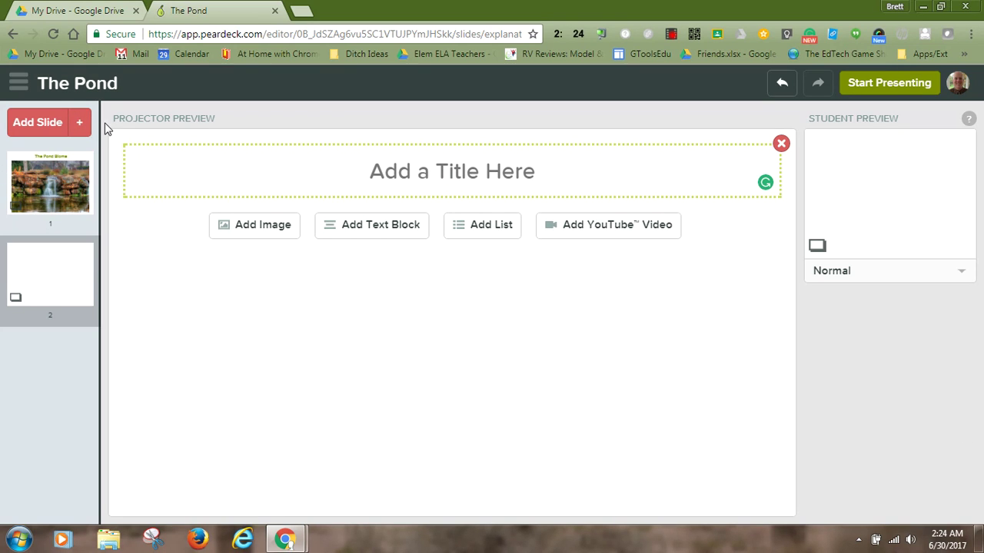
pyautogui.click(82, 124)
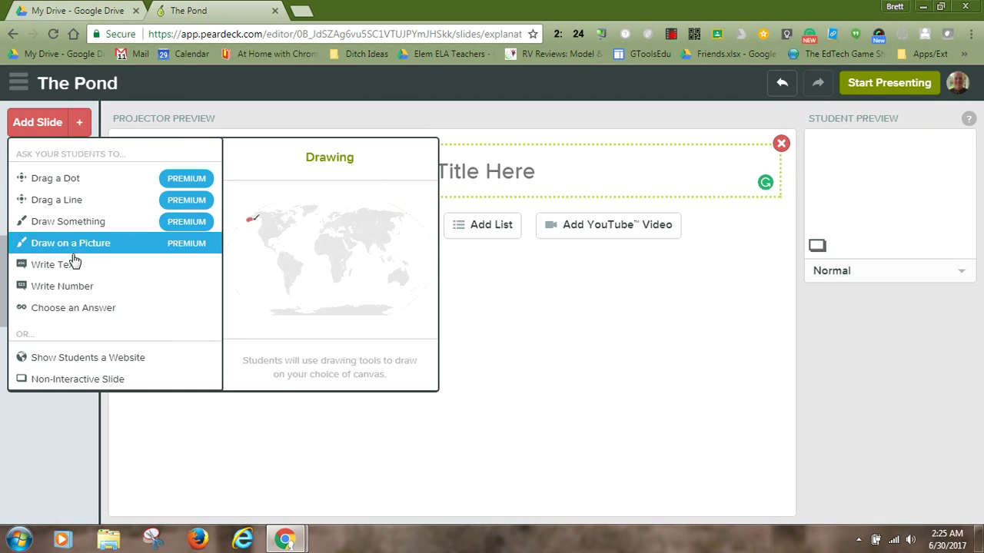
pyautogui.click(68, 309)
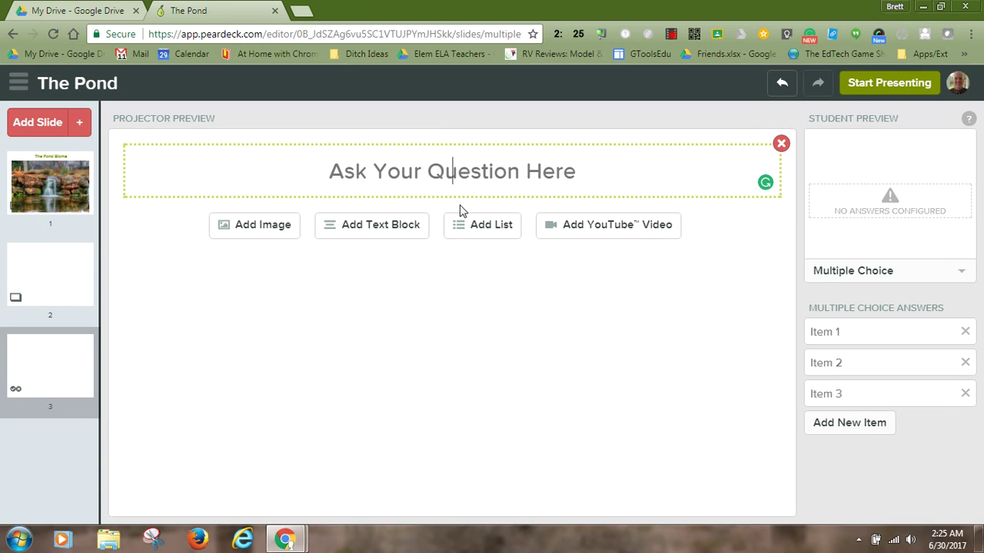
# Enter "What is the name of the amphibian which lives in the pond?" as the question on the third slide
pyautogui.write('What ')
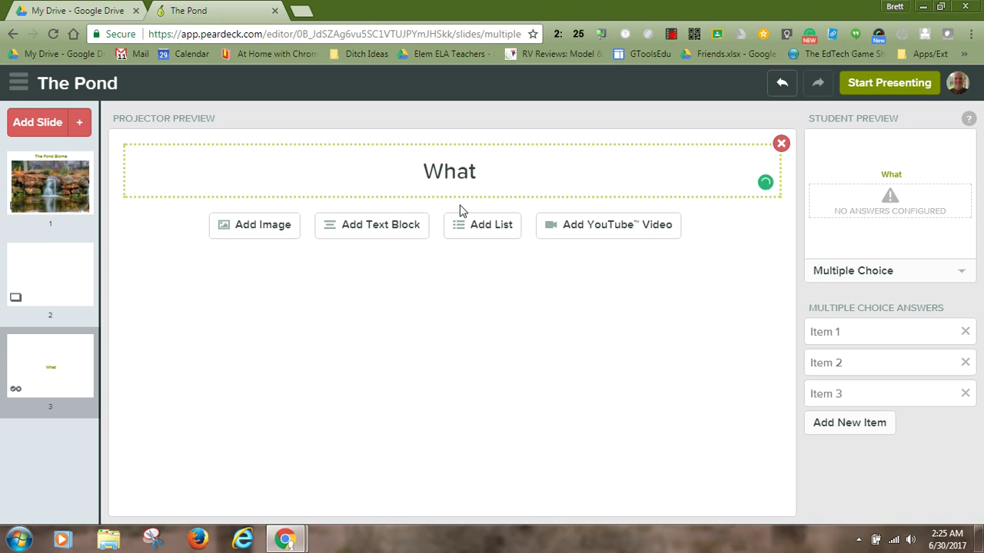
pyautogui.write('is ')
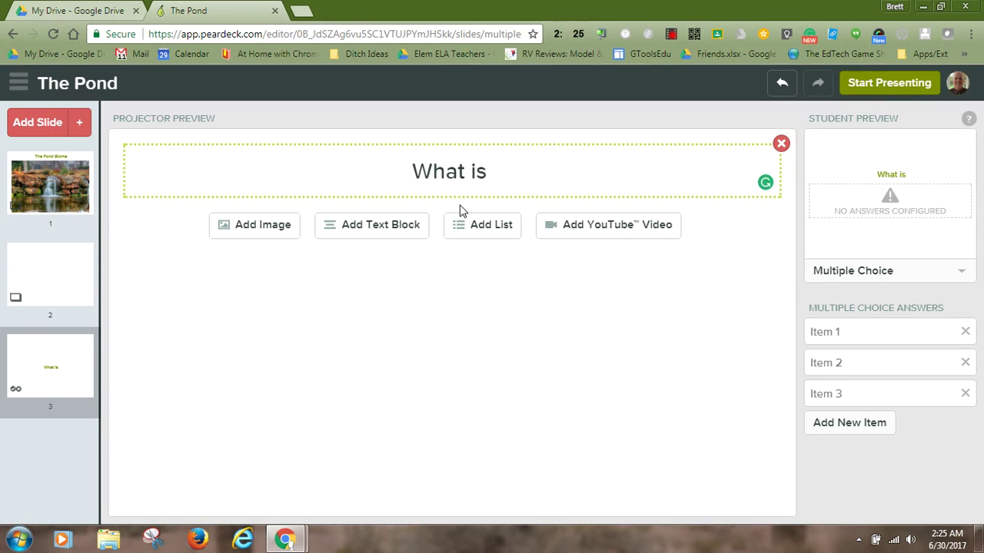
pyautogui.write('the ')
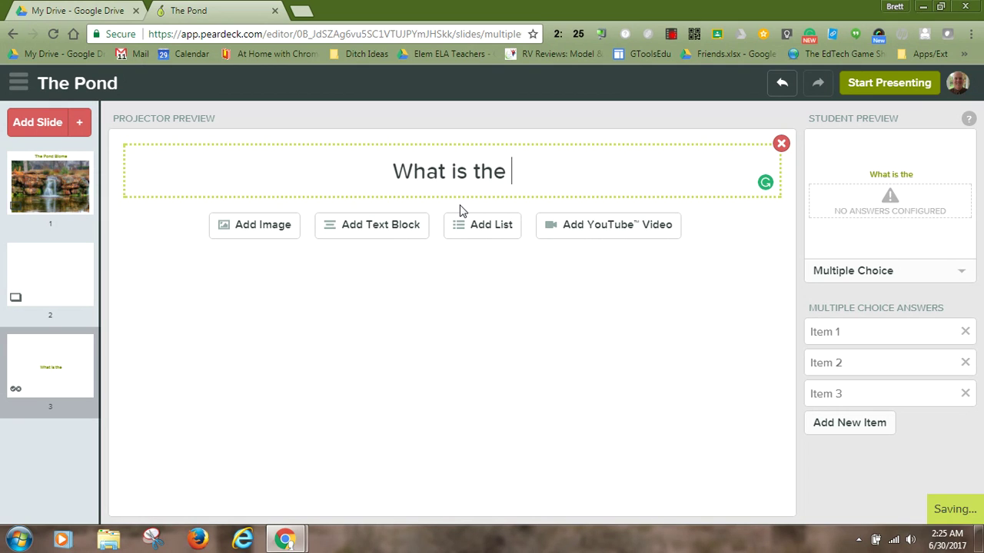
pyautogui.write('name of the')
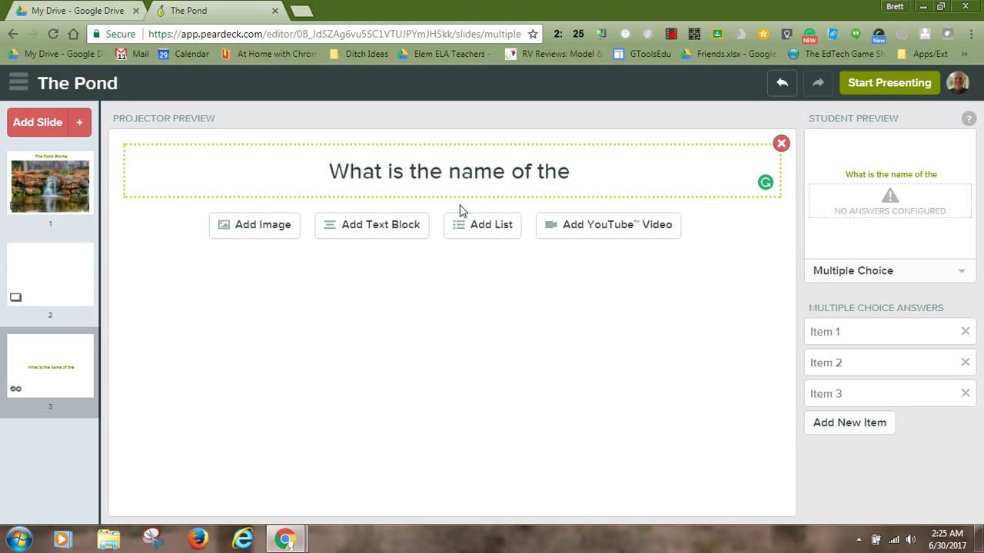
pyautogui.write('amphib')
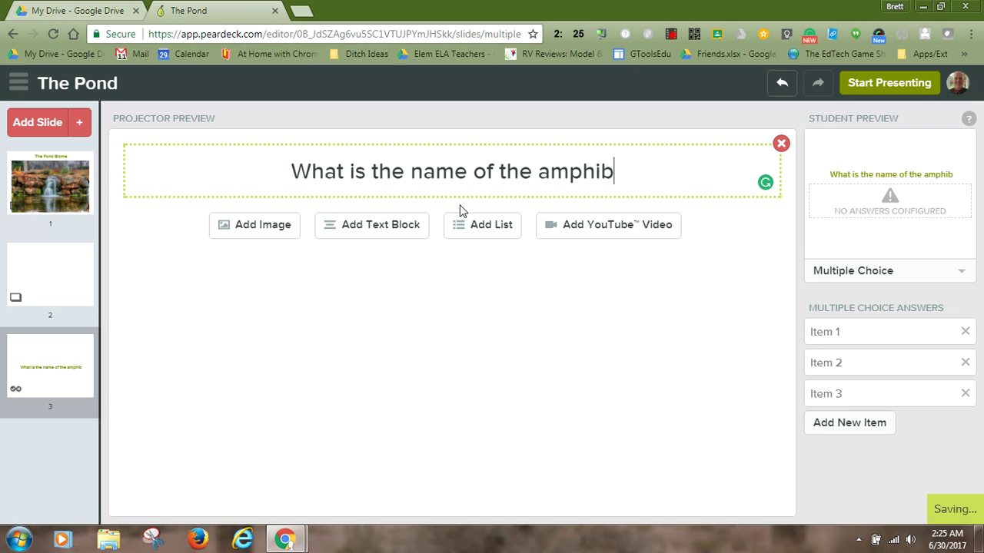
pyautogui.write('ian t')
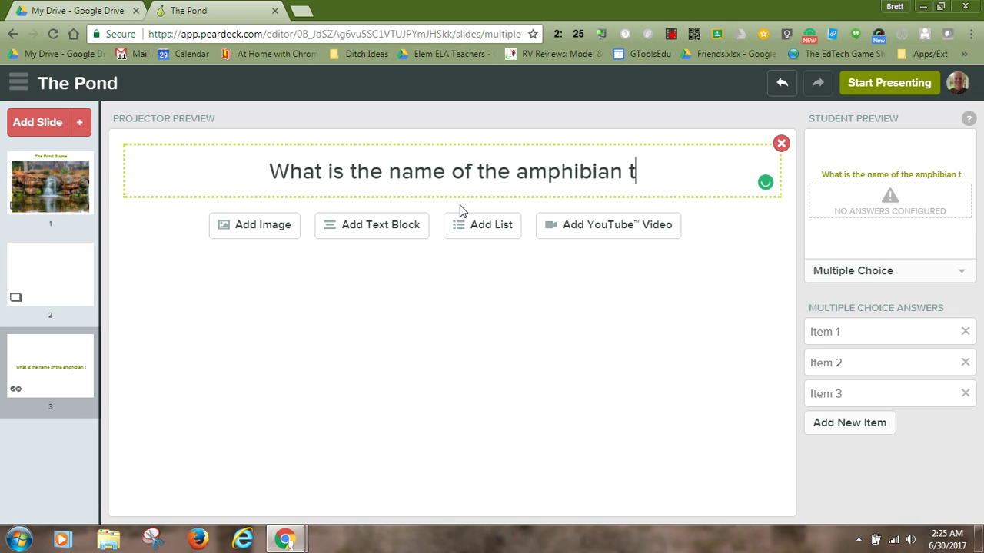
pyautogui.press('BackSpace')
pyautogui.write('who')
pyautogui.press('BackSpace')
pyautogui.press('BackSpace')
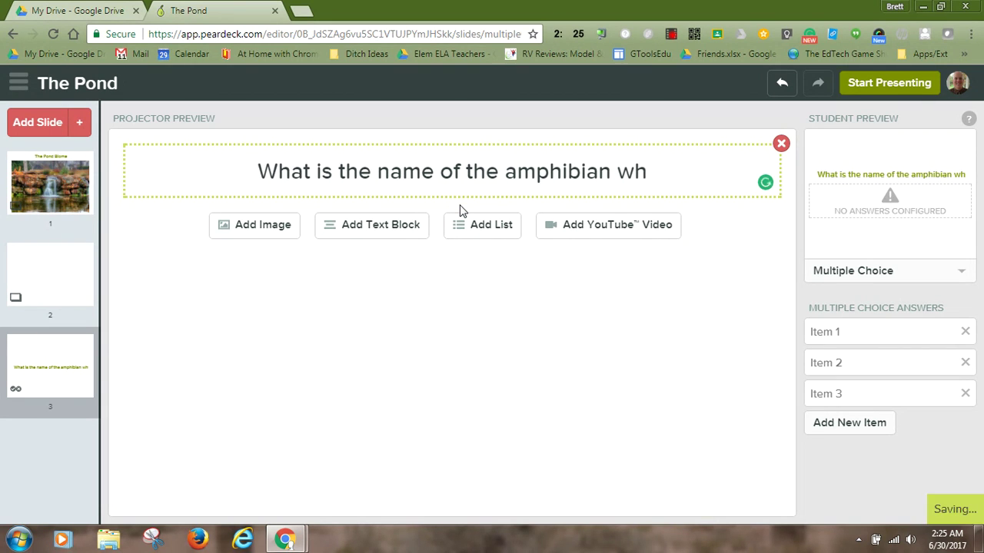
pyautogui.write('ich live')
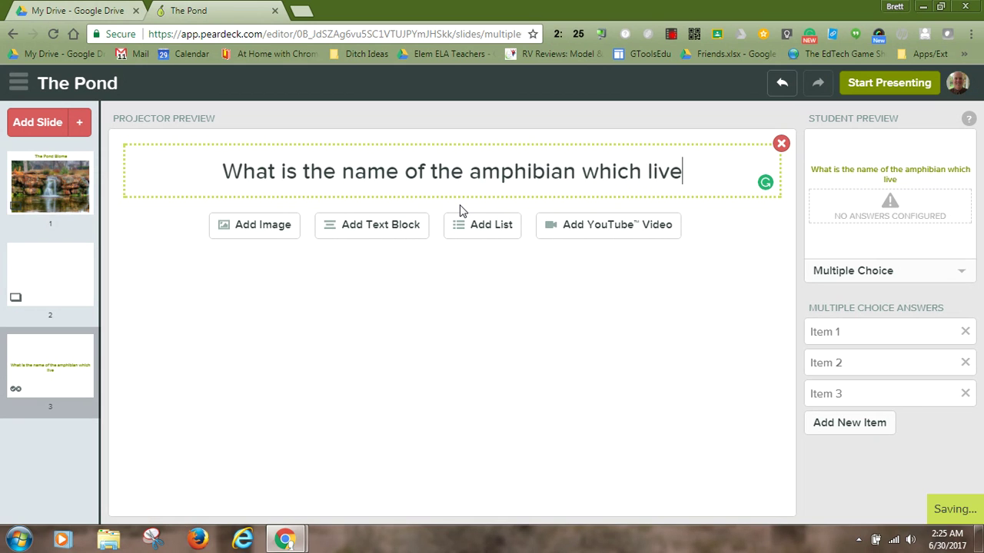
pyautogui.write('s in the po')
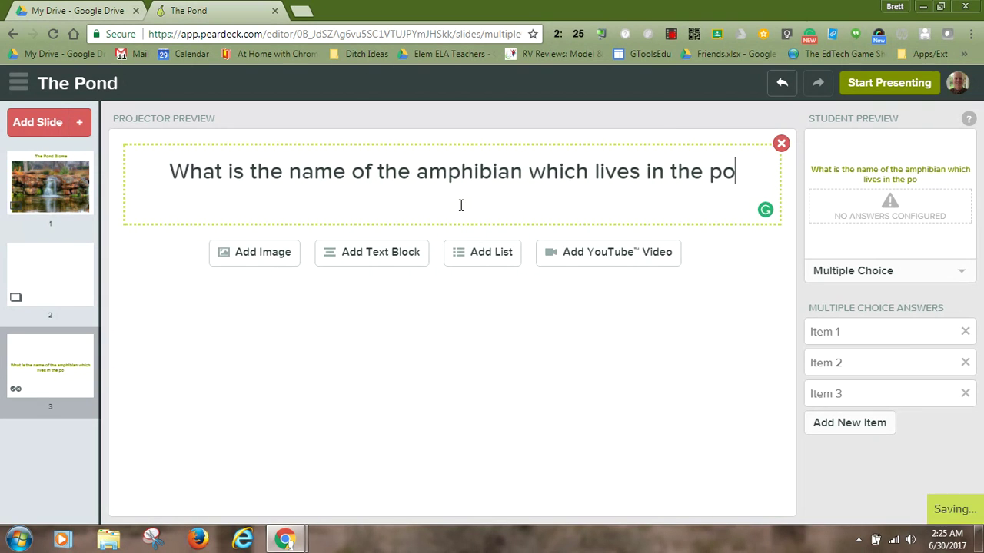
pyautogui.write('nd')
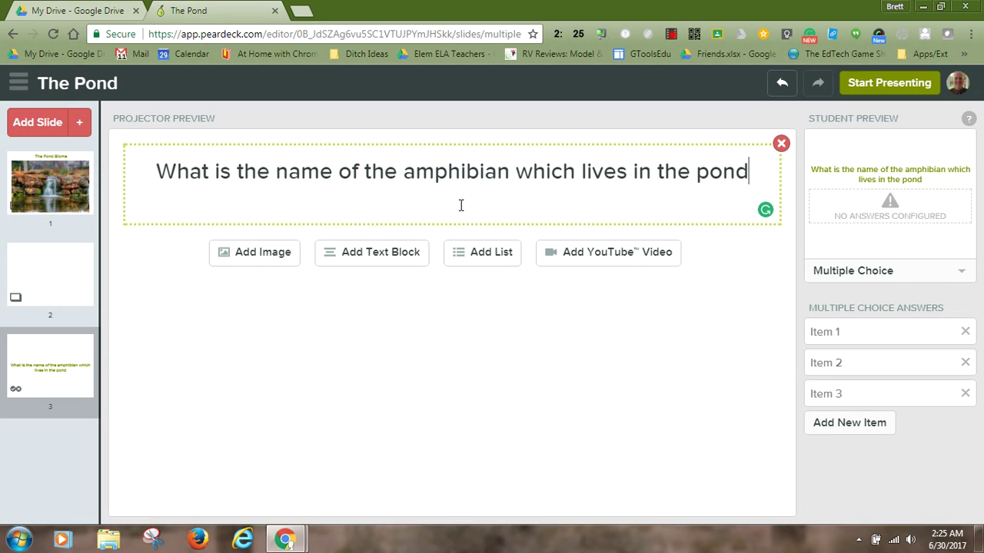
pyautogui.write('?')
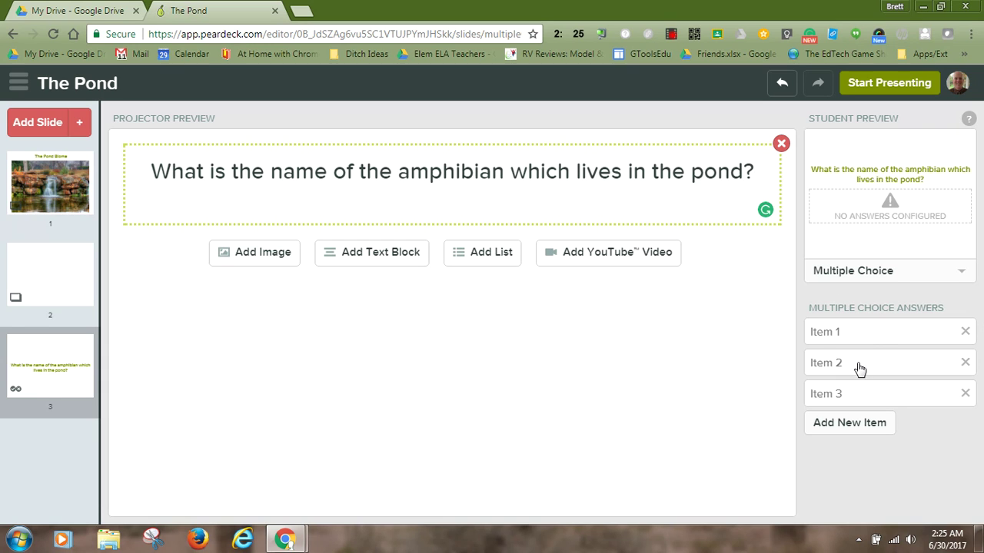
# Fill in the three multiple-choice answers with Snake, Fish and Frog
pyautogui.click(847, 334)
pyautogui.write('Snake')
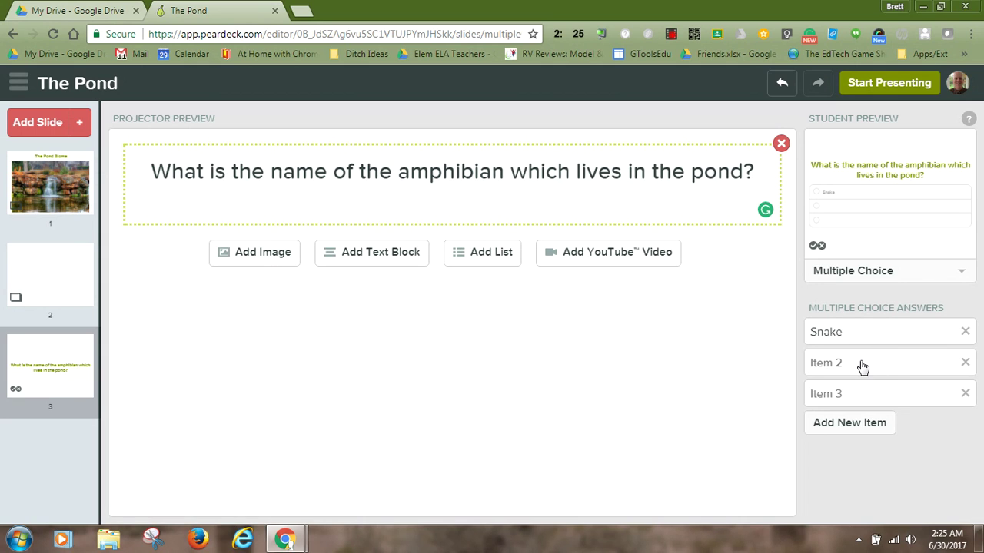
pyautogui.click(861, 362)
pyautogui.write('Fish')
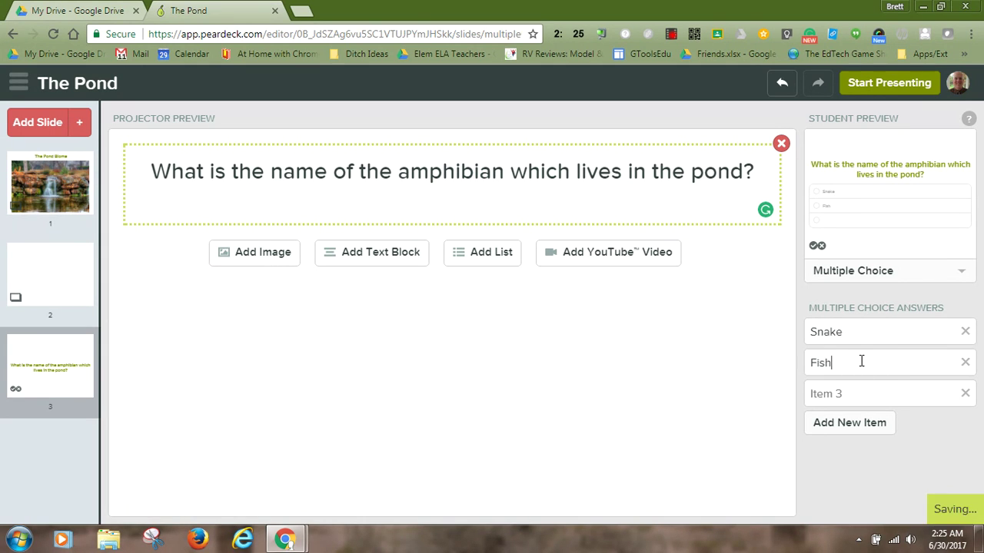
pyautogui.click(838, 395)
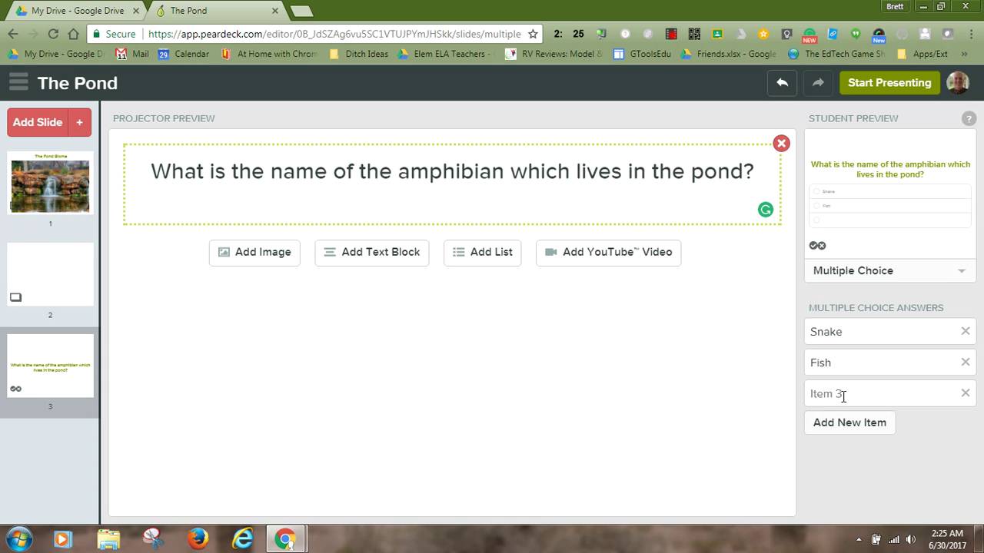
pyautogui.write('Frog')
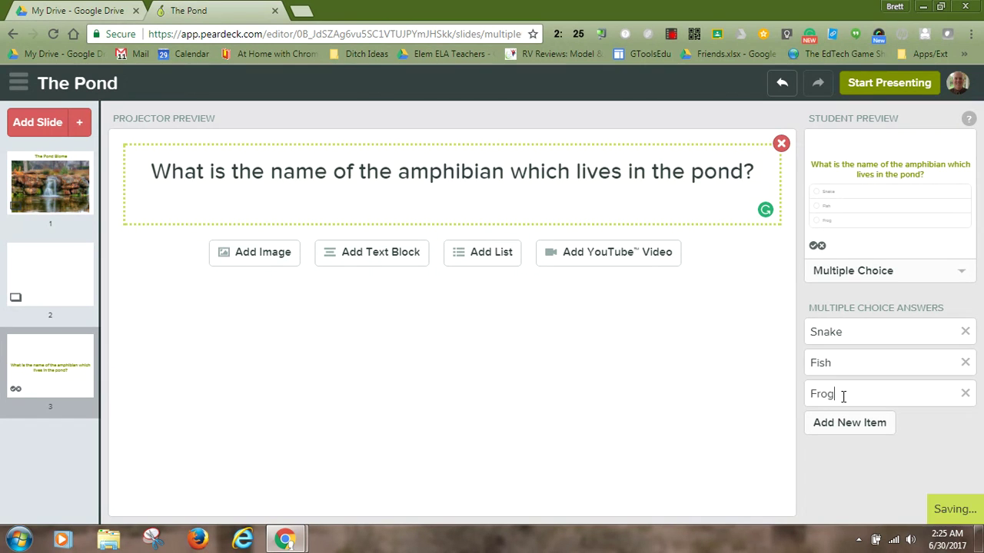
# Remove the Fish answer from between Snake and Frog and add Fish again as a new third answer
pyautogui.click(965, 365)
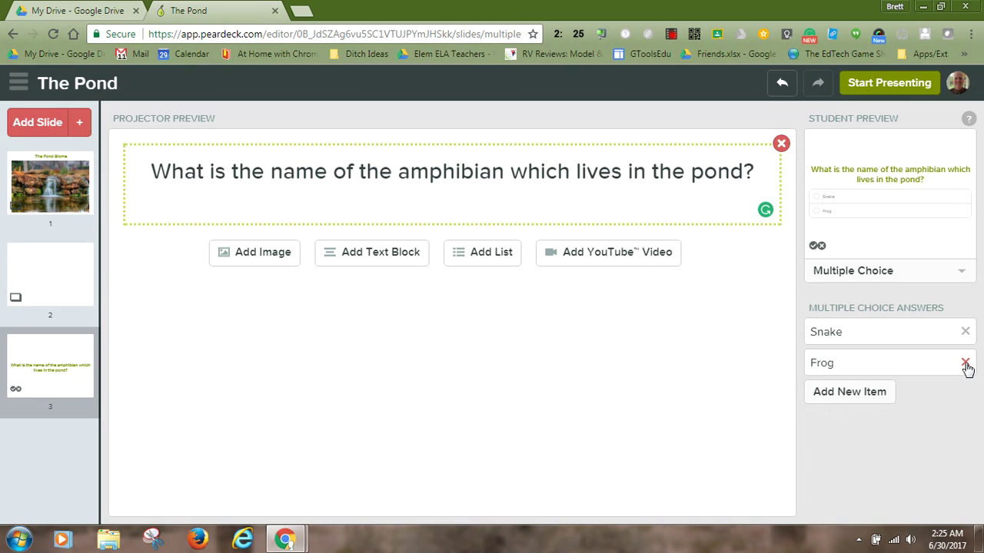
pyautogui.click(844, 396)
pyautogui.write('Fish')
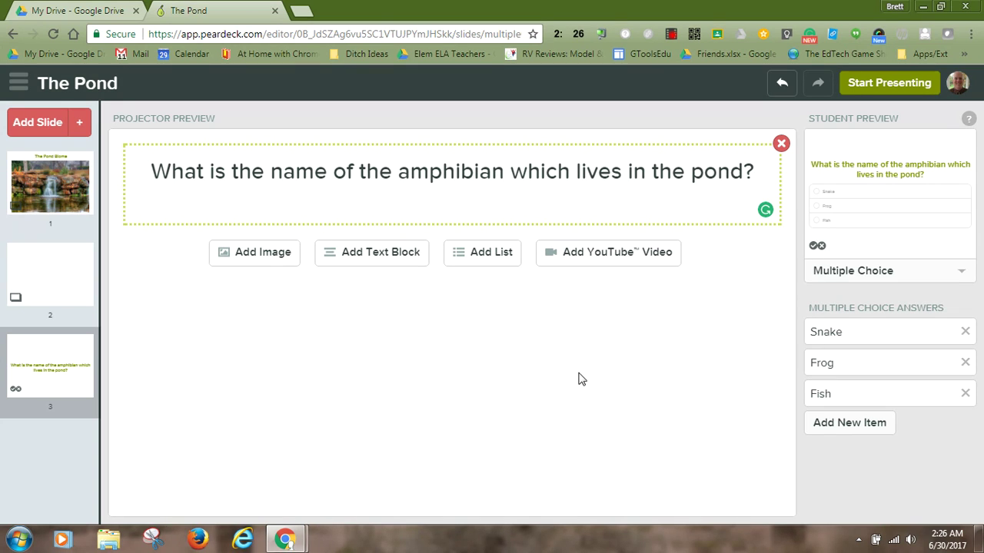
# Add a fourth multiple-choice answer reading "Duck"
pyautogui.click(837, 427)
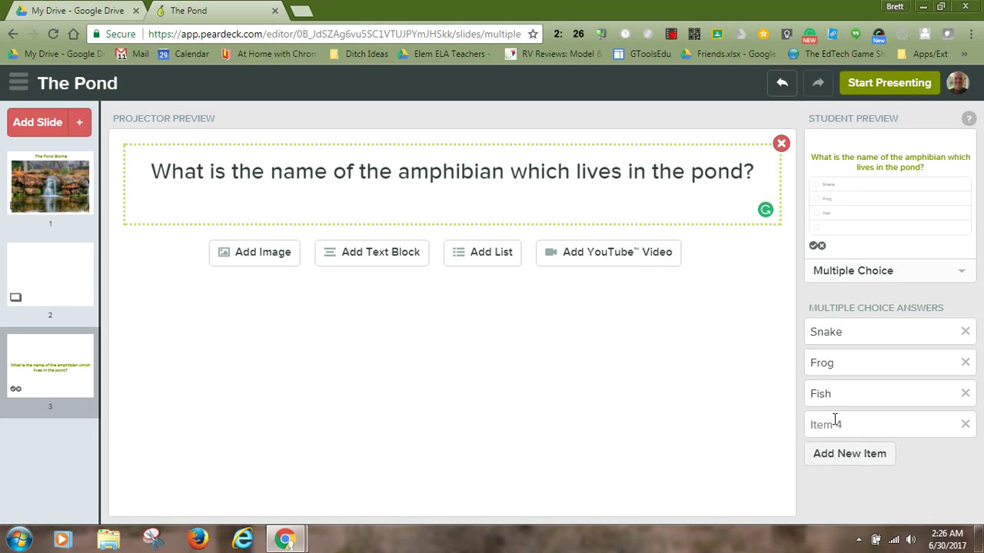
pyautogui.write('duck')
pyautogui.press('BackSpace')
pyautogui.press('BackSpace')
pyautogui.press('BackSpace')
pyautogui.press('BackSpace')
pyautogui.write('Duck')
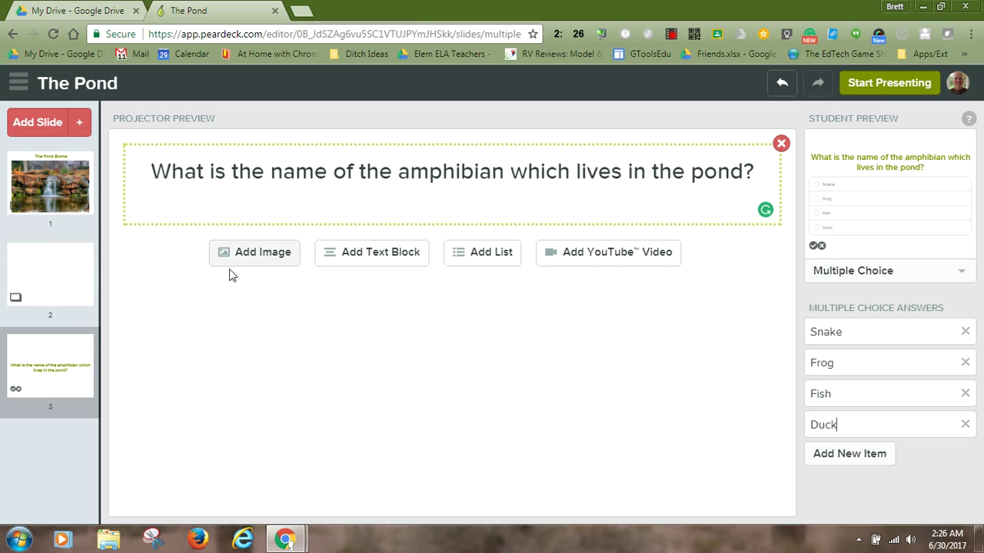
pyautogui.moveTo(90, 347)
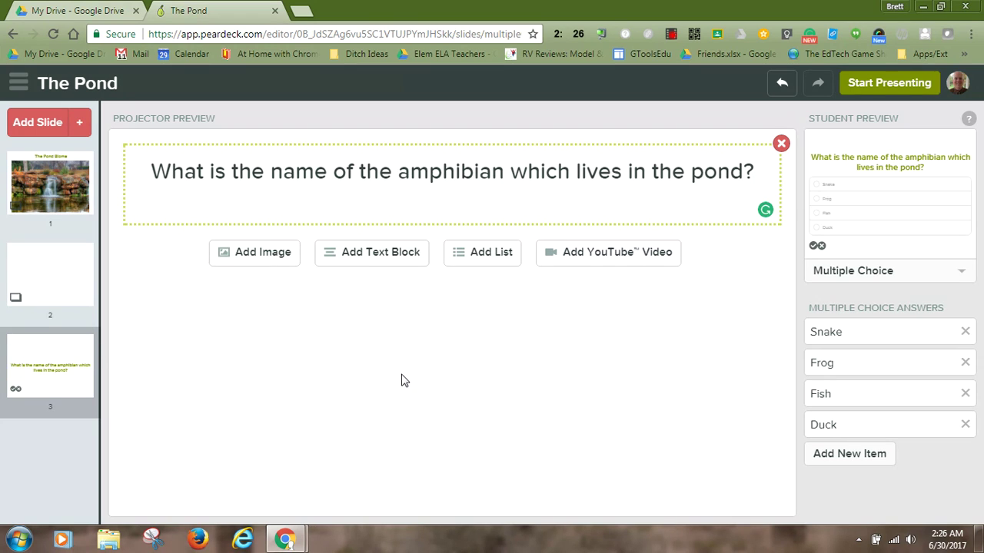
pyautogui.click(672, 34)
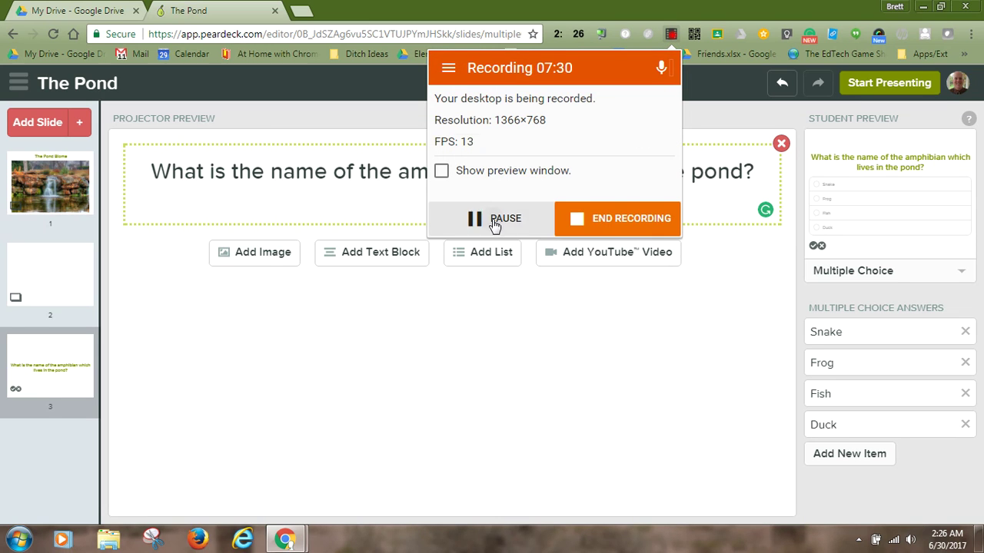
pyautogui.click(494, 222)
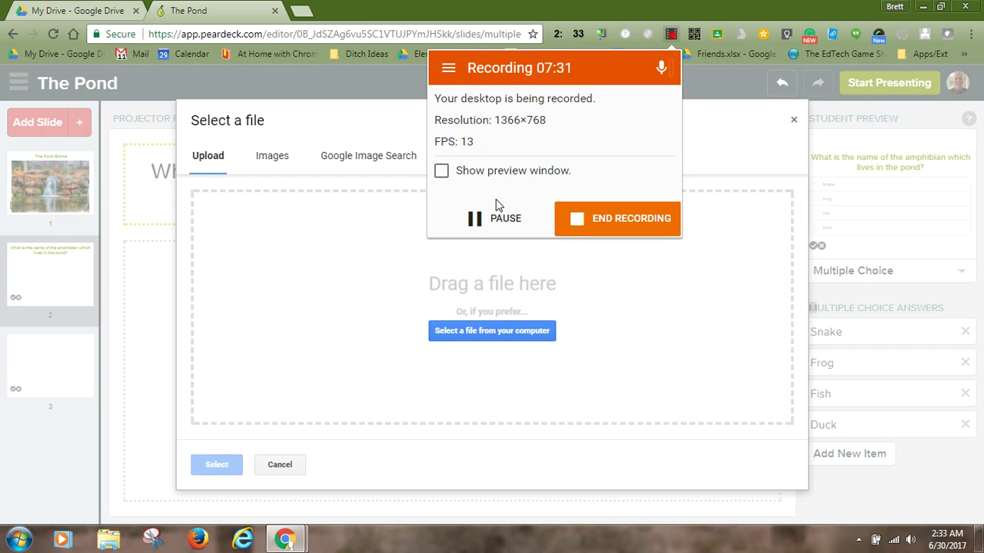
pyautogui.click(729, 101)
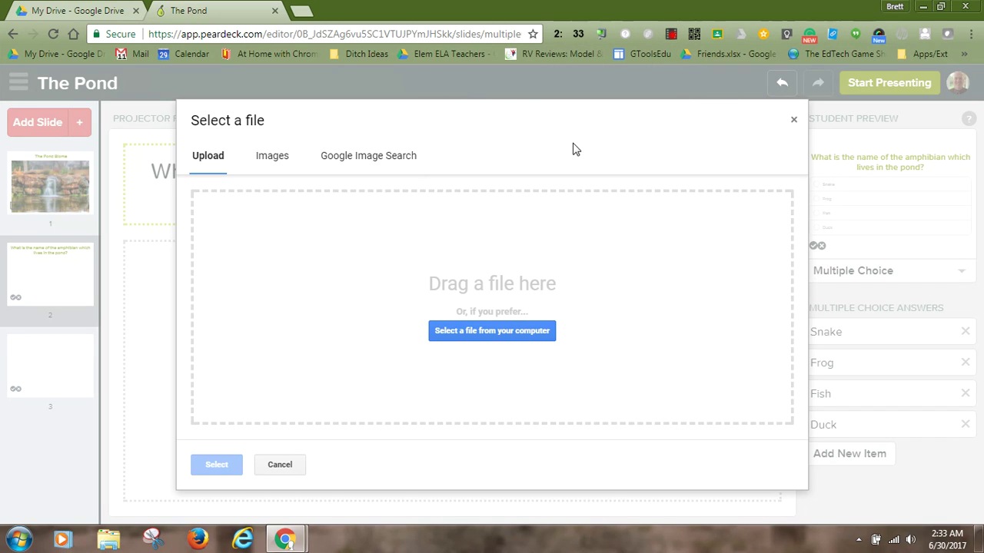
# Insert a close-up photo of a green spotted frog below the amphibian question, found with a Google image search for "frog"
pyautogui.click(375, 156)
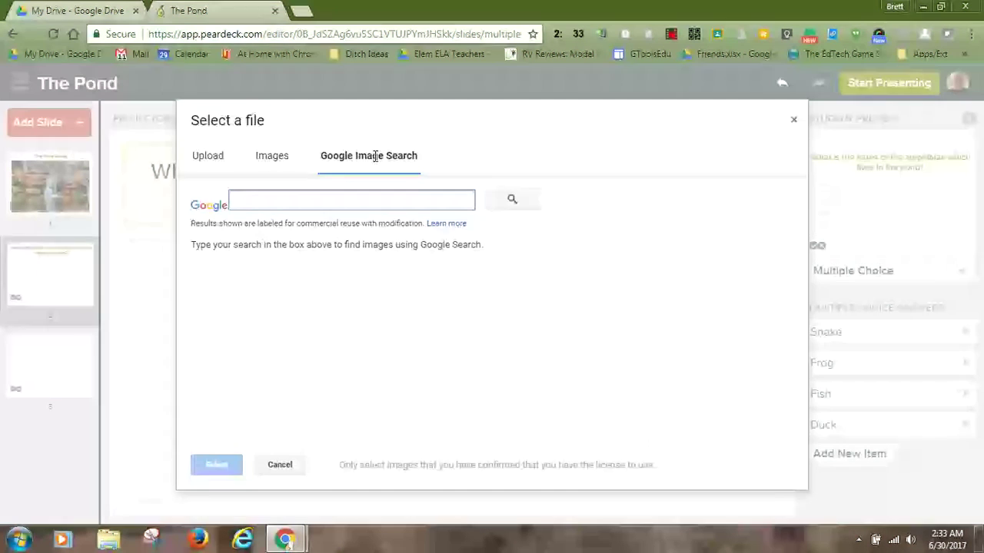
pyautogui.write('frog')
pyautogui.press('Return')
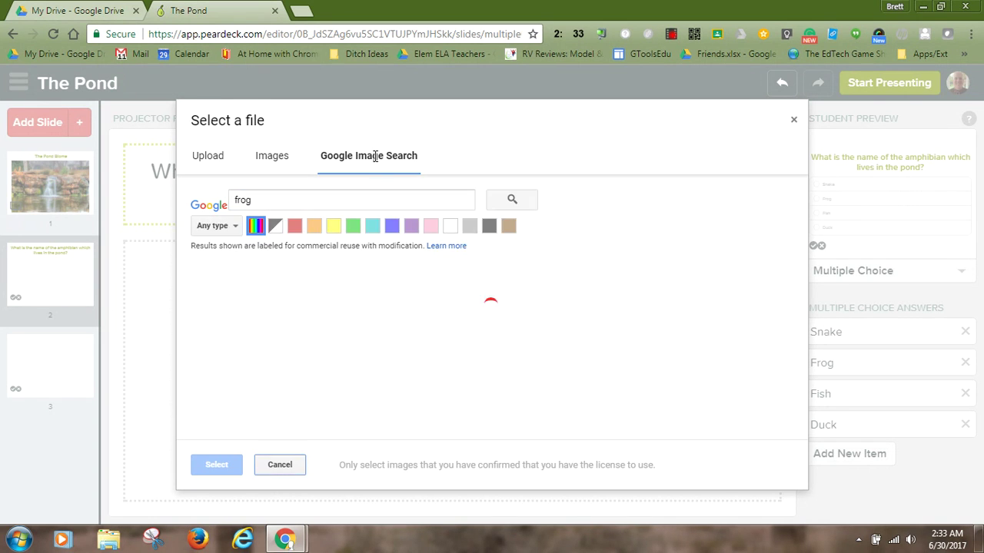
pyautogui.scroll(-2, 433, 275)
pyautogui.scroll(-5, 433, 276)
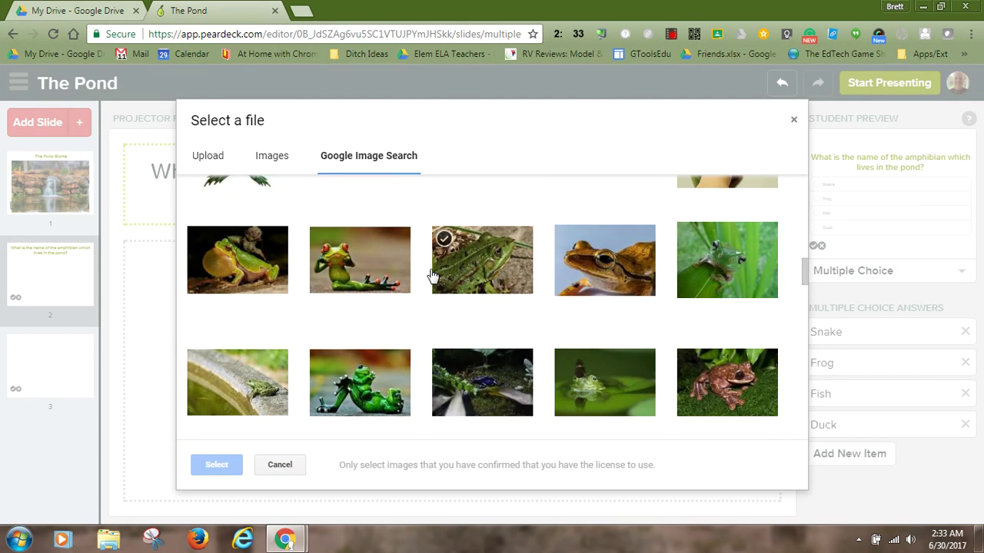
pyautogui.click(475, 259)
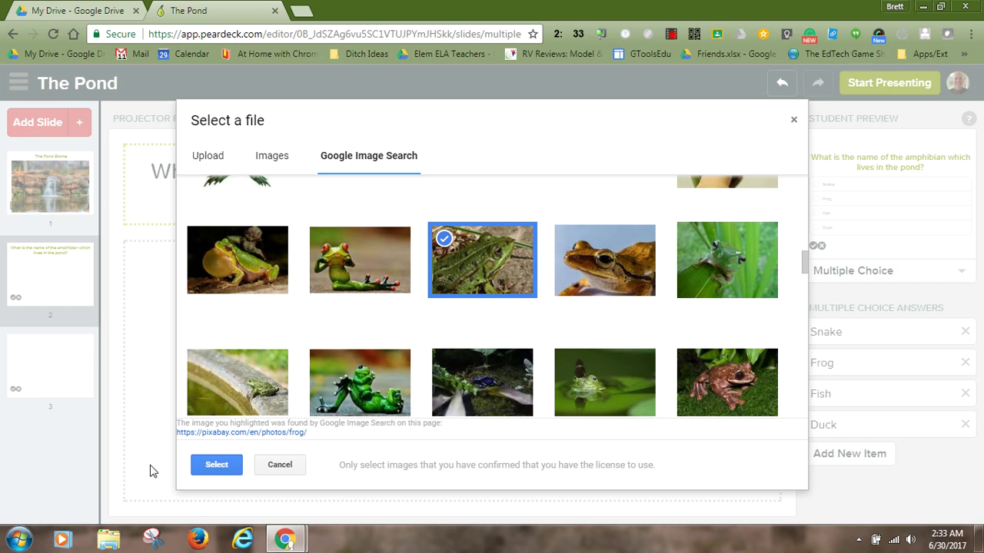
pyautogui.click(218, 466)
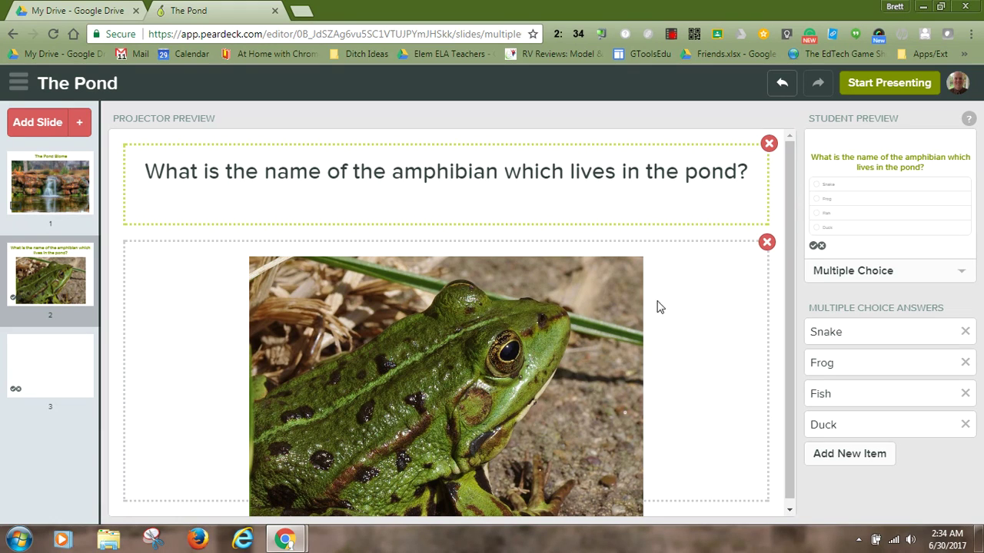
pyautogui.moveTo(14, 365)
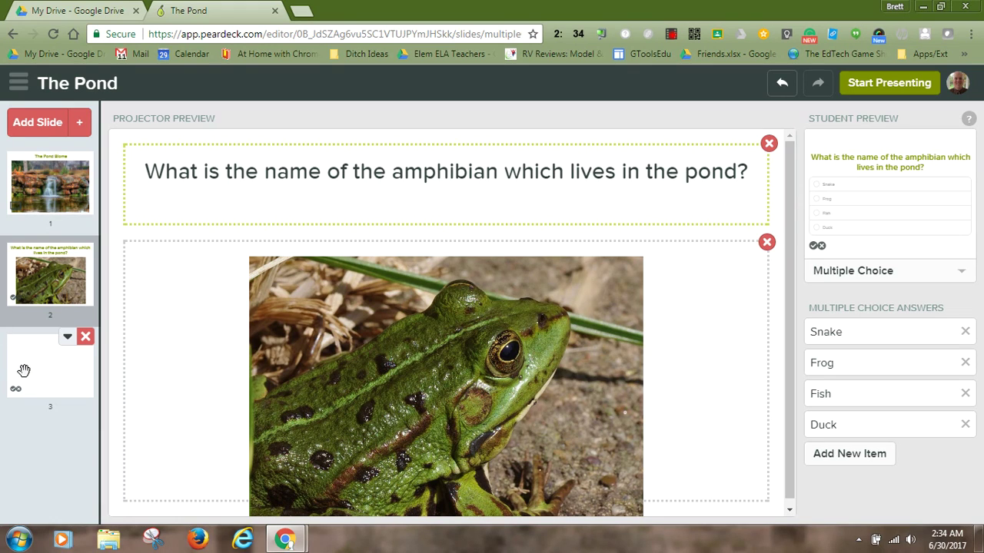
pyautogui.click(68, 338)
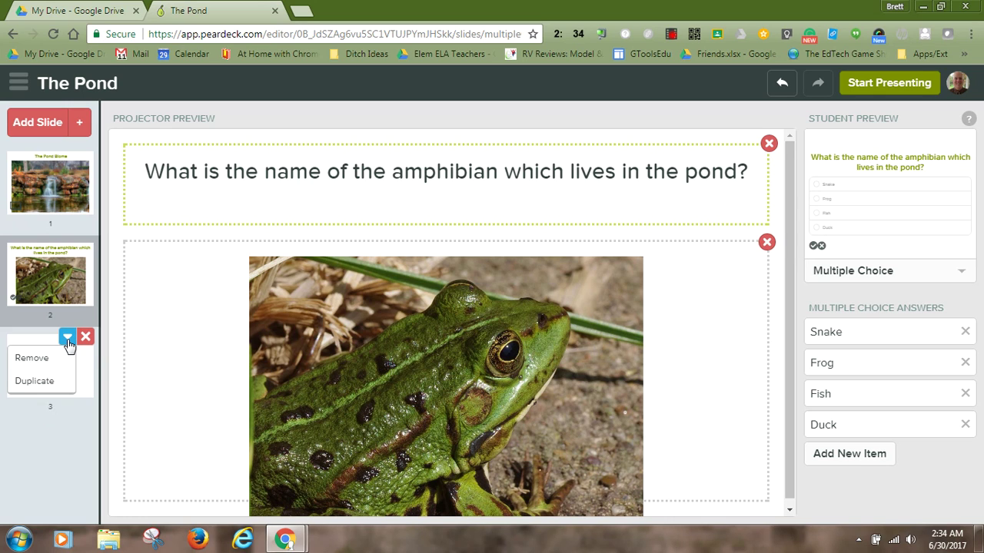
# Add a new Write Text question slide after the blank multiple-choice slide
pyautogui.click(81, 377)
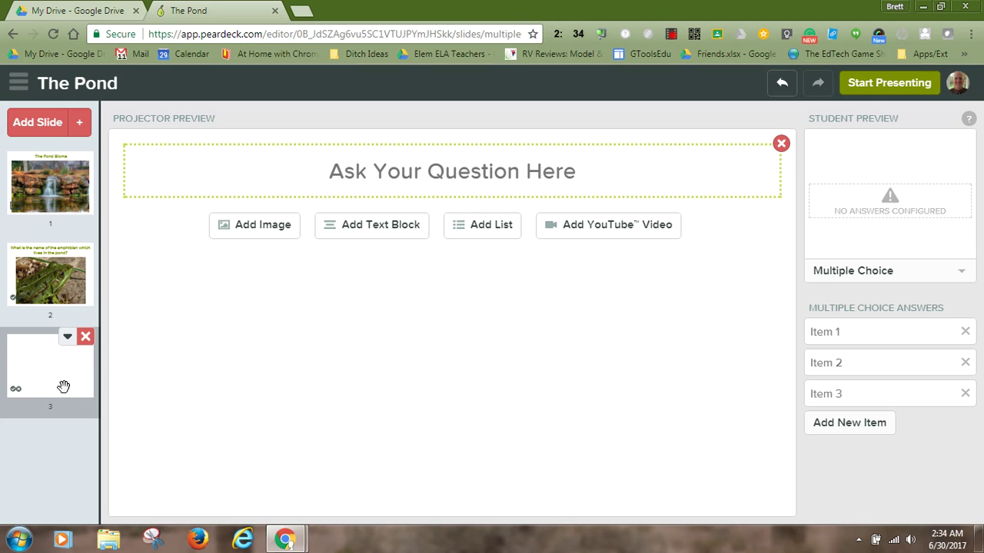
pyautogui.click(81, 124)
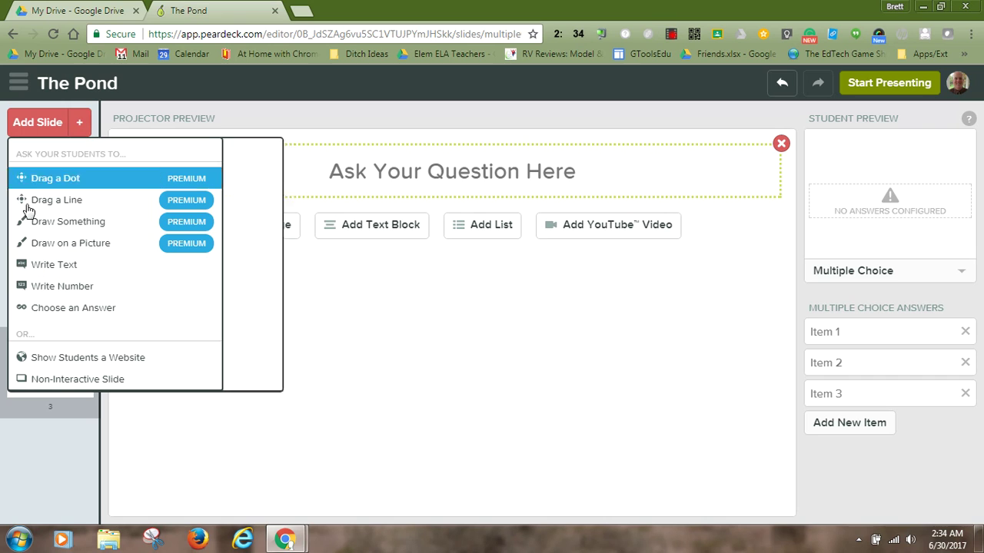
pyautogui.click(39, 269)
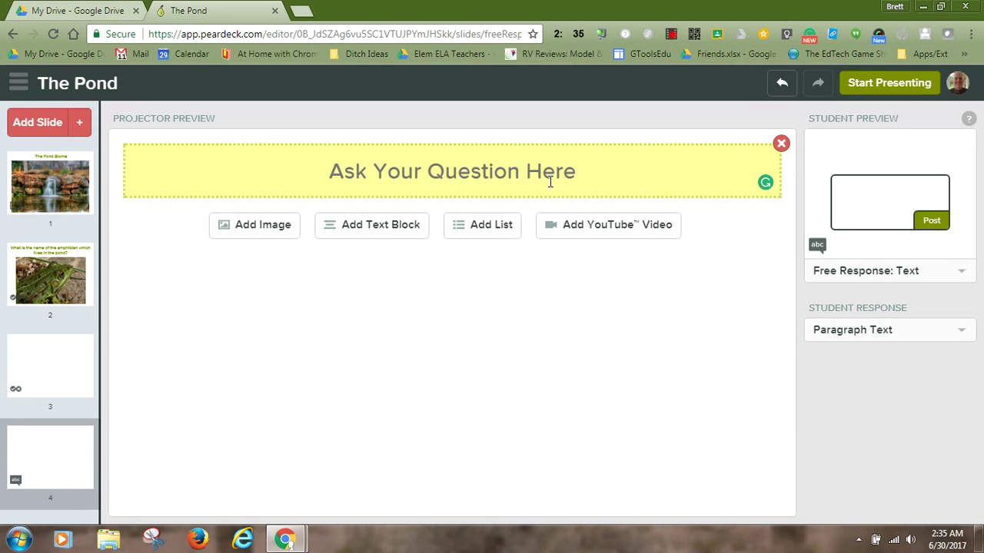
# Enter the question "How deep is the average pond" on the new free-response slide
pyautogui.write('How d')
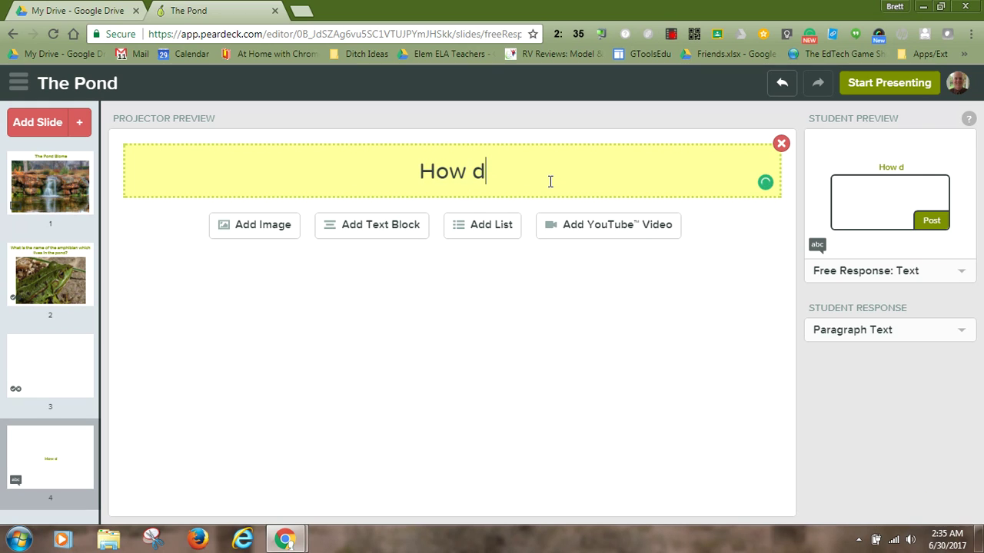
pyautogui.write('eep is the av')
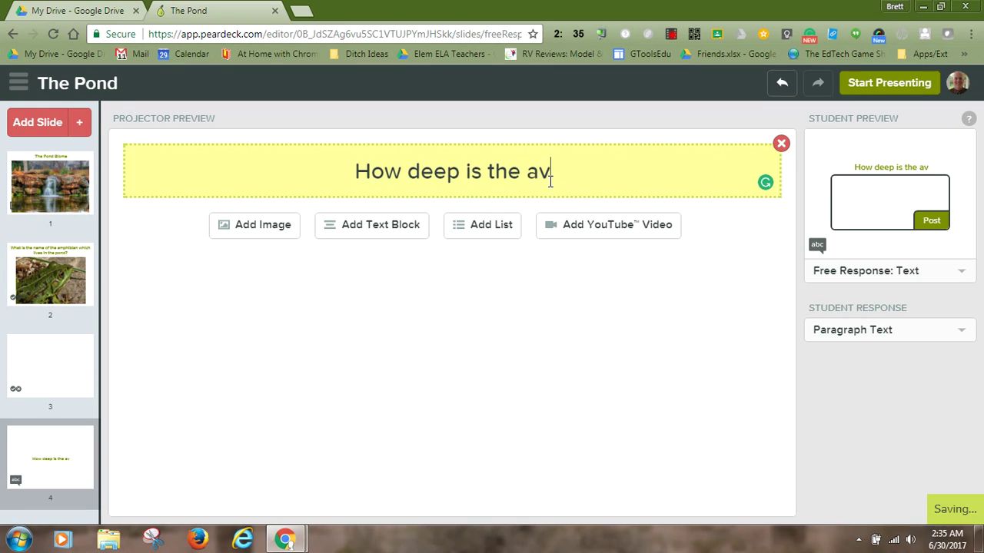
pyautogui.write('erage ')
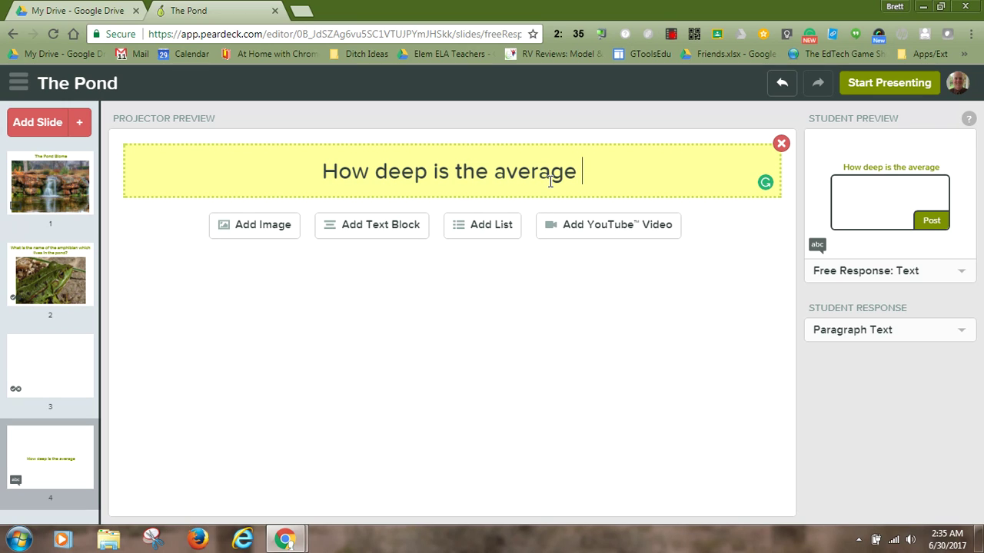
pyautogui.write('vernal')
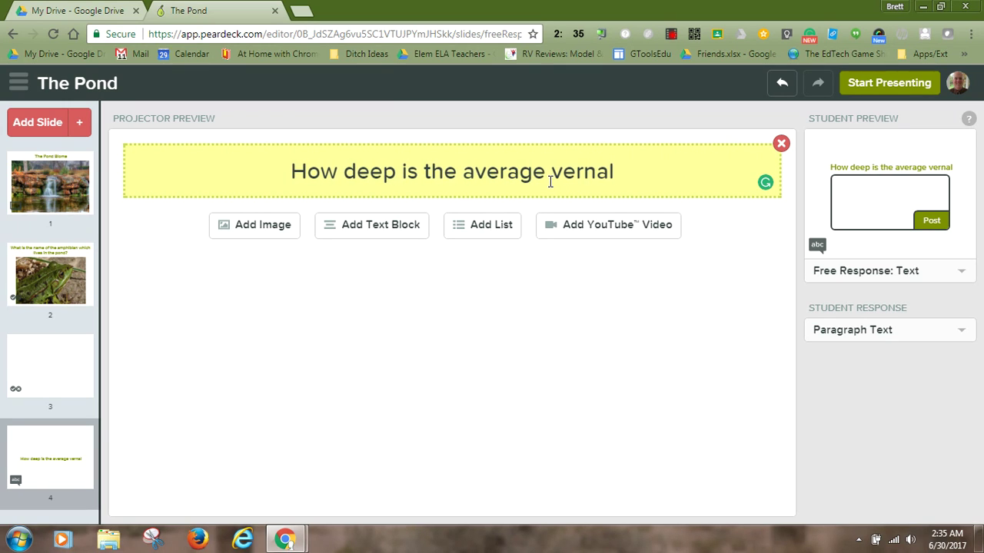
pyautogui.press('BackSpace')
pyautogui.press('BackSpace')
pyautogui.press('BackSpace')
pyautogui.press('BackSpace')
pyautogui.press('BackSpace')
pyautogui.press('BackSpace')
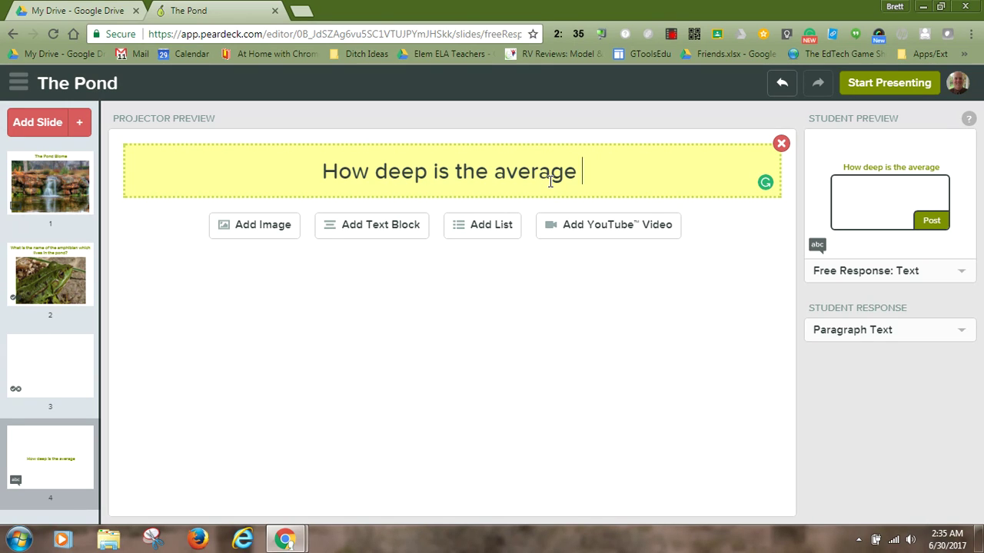
pyautogui.write('pond')
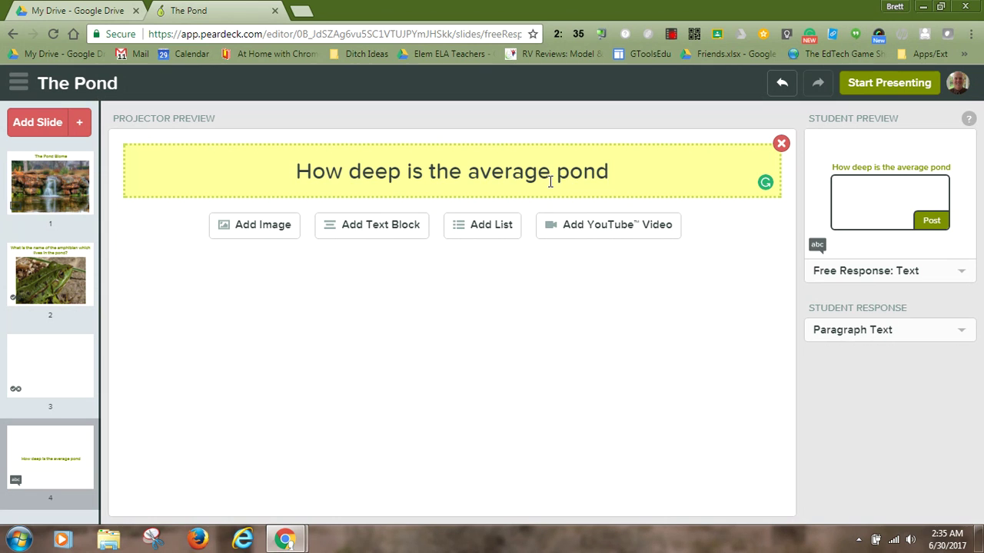
# Replace the pond-depth question with "How many frogs are normally found in the average pond?"
pyautogui.press('BackSpace')
pyautogui.press('BackSpace')
pyautogui.press('BackSpace')
pyautogui.press('BackSpace')
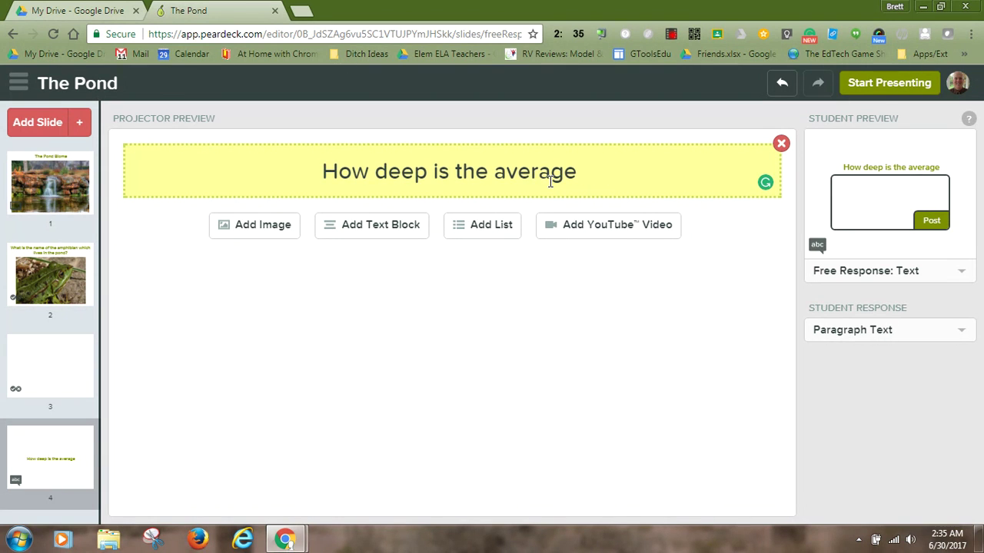
pyautogui.press('BackSpace')
pyautogui.press('BackSpace')
pyautogui.press('BackSpace')
pyautogui.press('BackSpace')
pyautogui.press('BackSpace')
pyautogui.press('BackSpace')
pyautogui.press('BackSpace')
pyautogui.press('BackSpace')
pyautogui.press('BackSpace')
pyautogui.press('BackSpace')
pyautogui.press('BackSpace')
pyautogui.press('BackSpace')
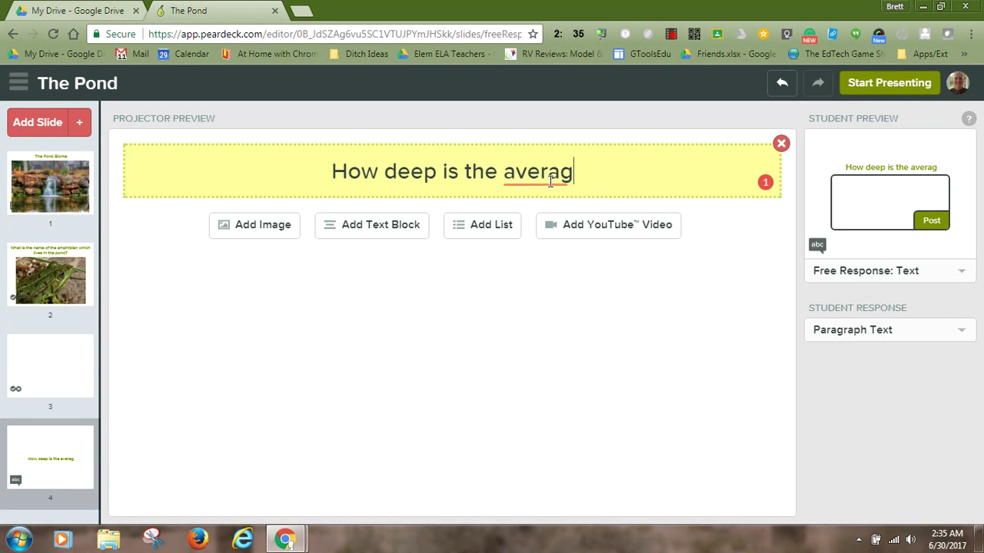
pyautogui.press('BackSpace')
pyautogui.press('BackSpace')
pyautogui.press('BackSpace')
pyautogui.press('BackSpace')
pyautogui.press('BackSpace')
pyautogui.press('BackSpace')
pyautogui.press('BackSpace')
pyautogui.press('BackSpace')
pyautogui.press('BackSpace')
pyautogui.press('BackSpace')
pyautogui.press('BackSpace')
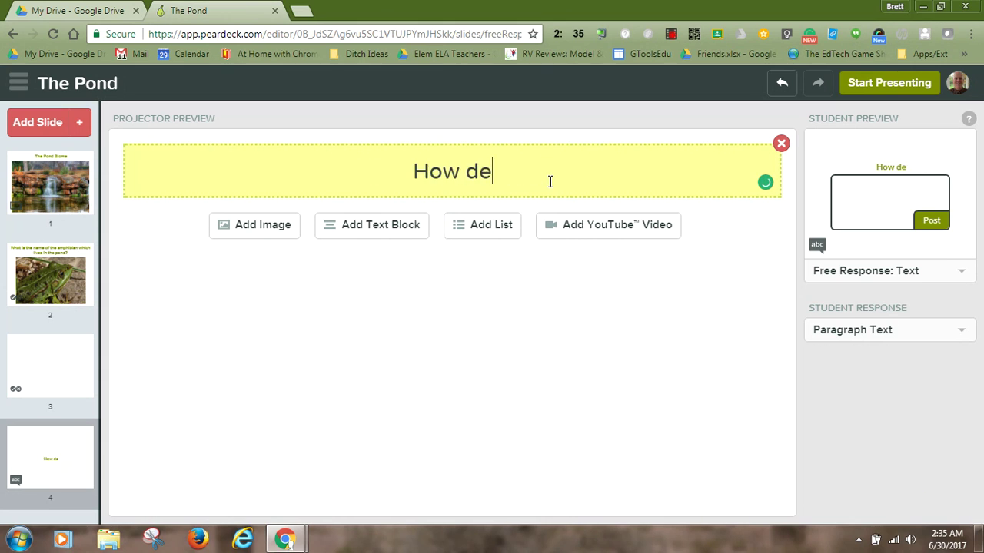
pyautogui.write('o')
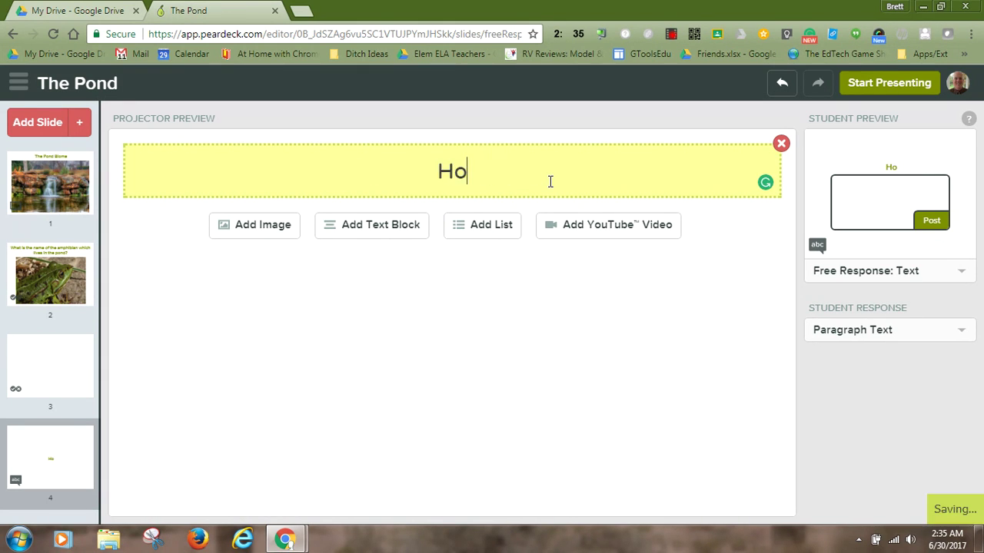
pyautogui.write('w many fr')
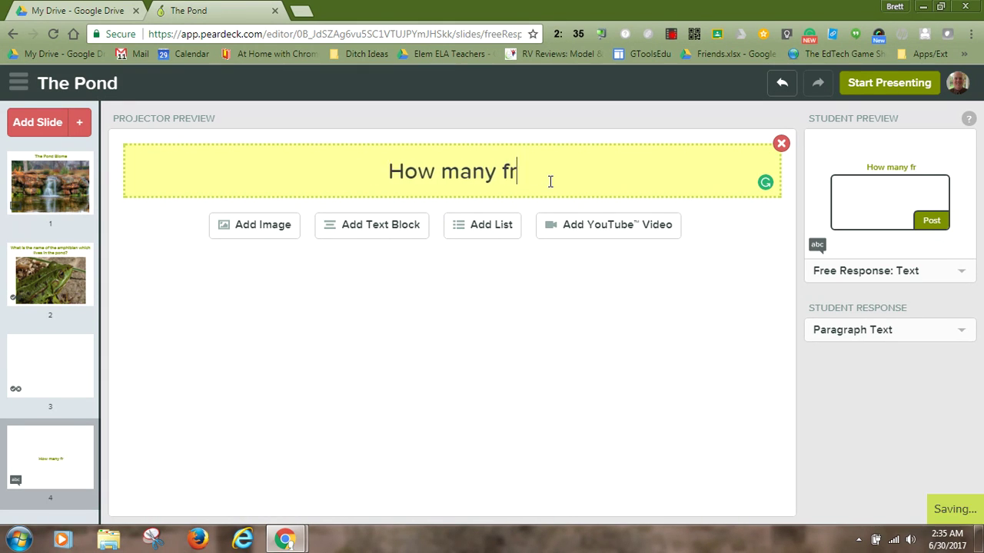
pyautogui.write('ogs are n')
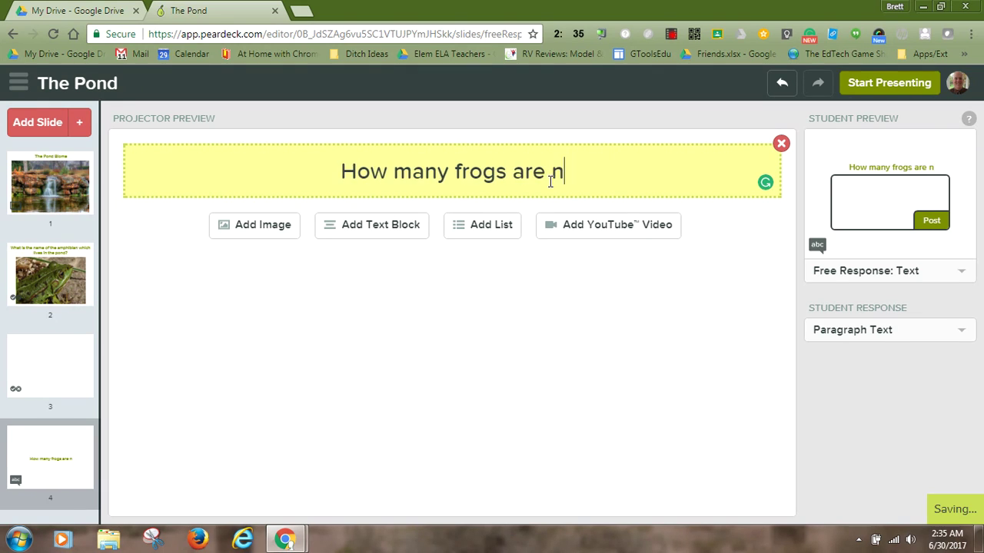
pyautogui.write('ormally ')
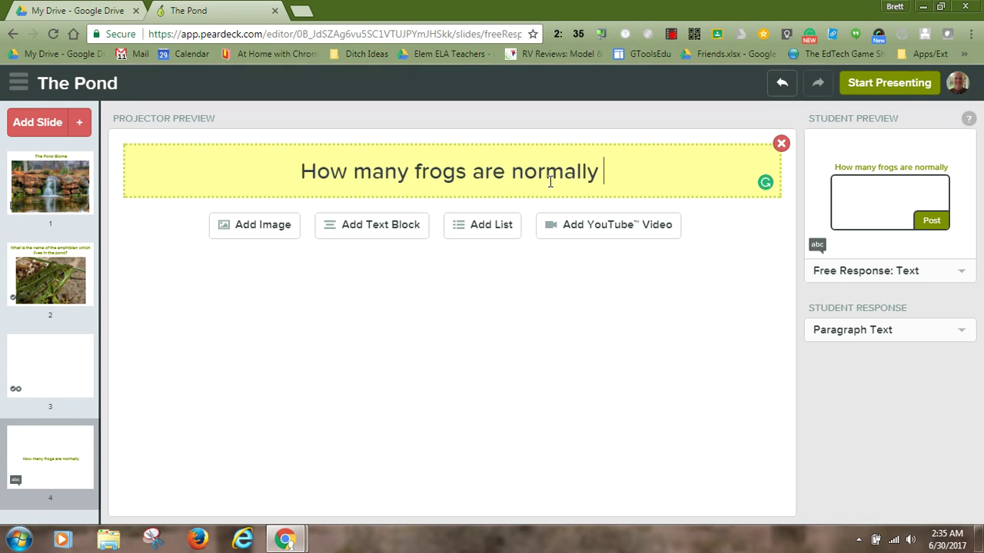
pyautogui.write('found in the ')
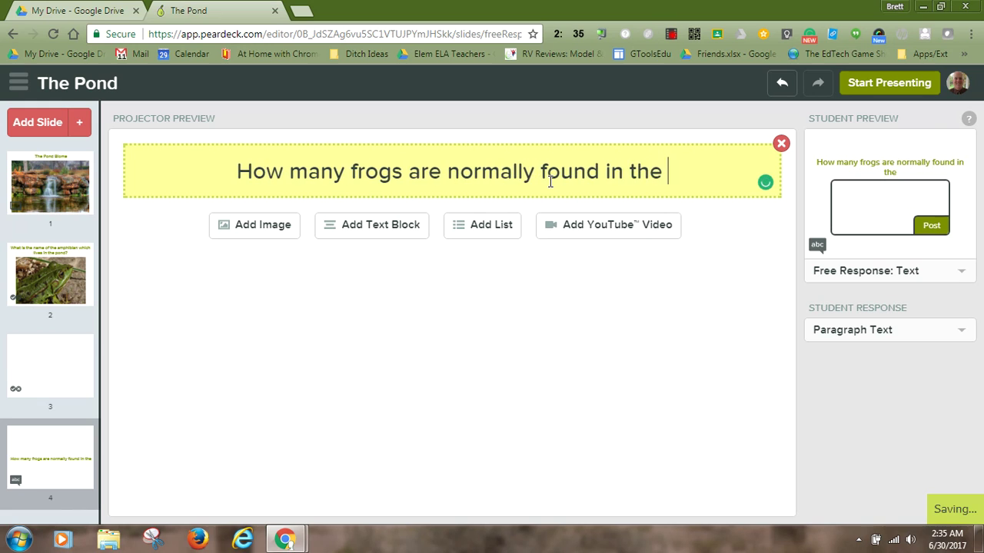
pyautogui.write('average')
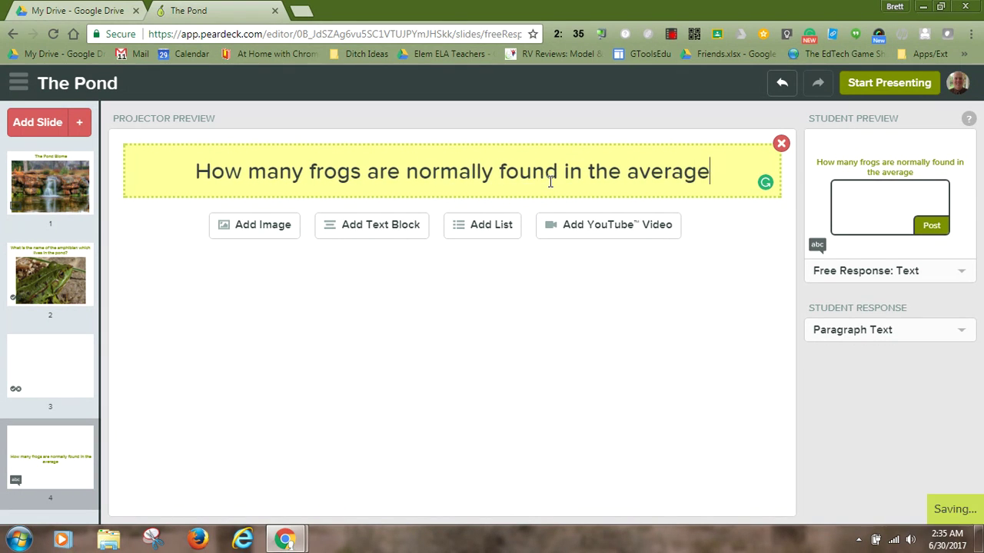
pyautogui.write(' pond')
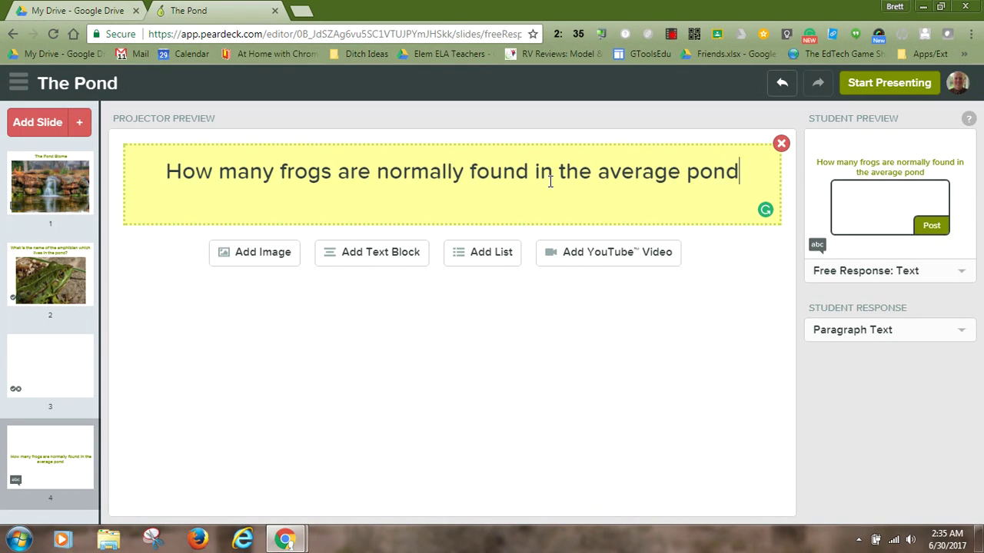
pyautogui.write('?')
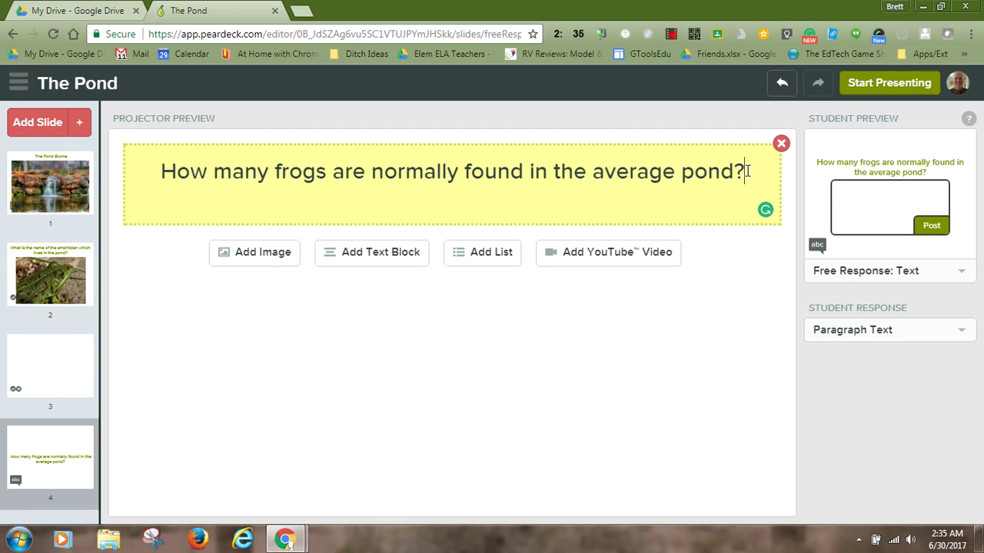
# Replace the free-response slide's question with "What is the biggest cause of algae in a pond?"
pyautogui.moveTo(747, 171); pyautogui.dragTo(166, 192)
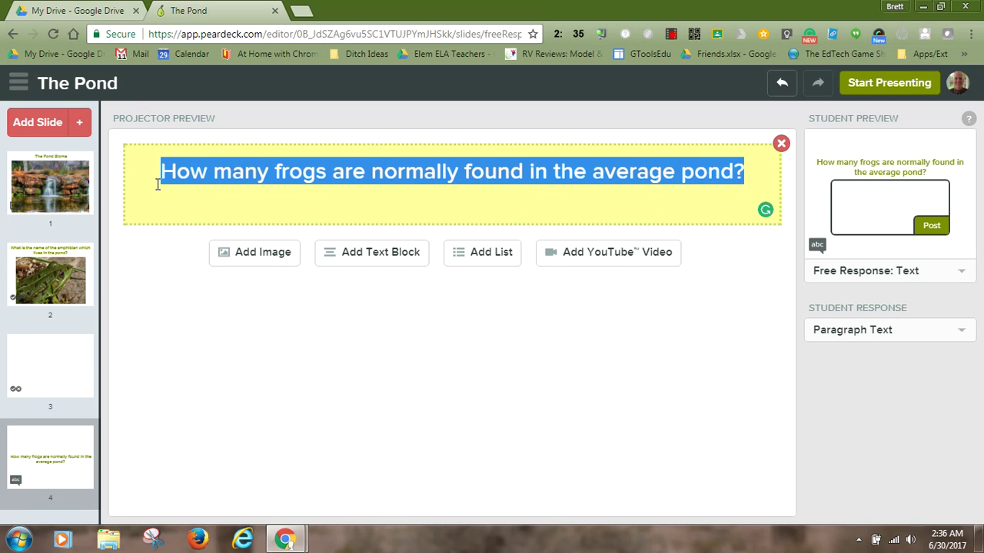
pyautogui.write('What ')
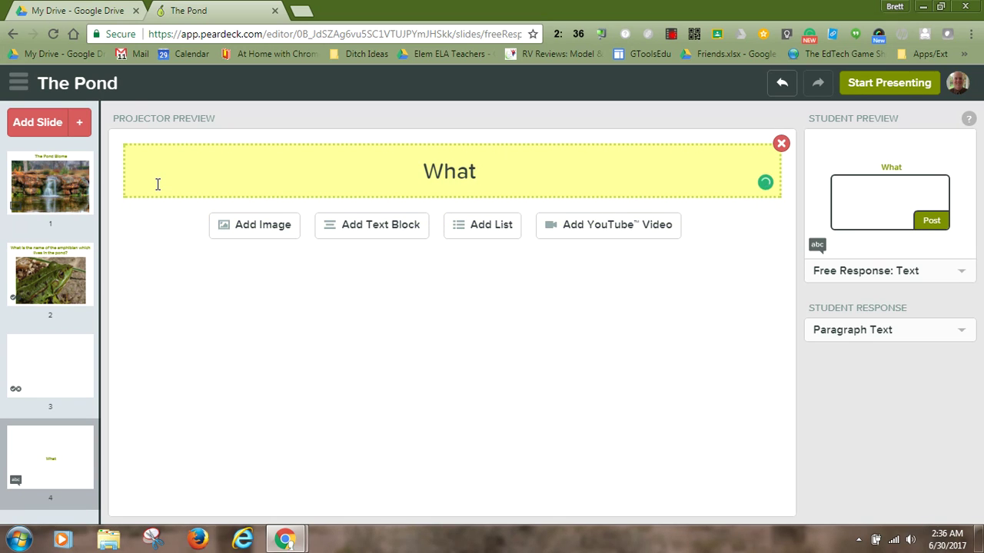
pyautogui.write('caused')
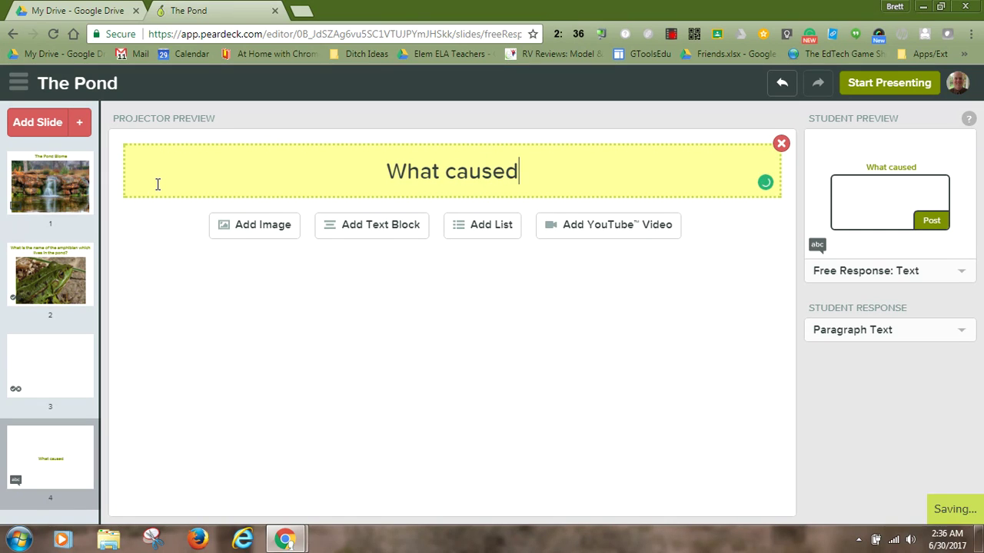
pyautogui.press('BackSpace')
pyautogui.write('s')
pyautogui.press('BackSpace')
pyautogui.press('BackSpace')
pyautogui.press('BackSpace')
pyautogui.press('BackSpace')
pyautogui.press('BackSpace')
pyautogui.press('BackSpace')
pyautogui.press('BackSpace')
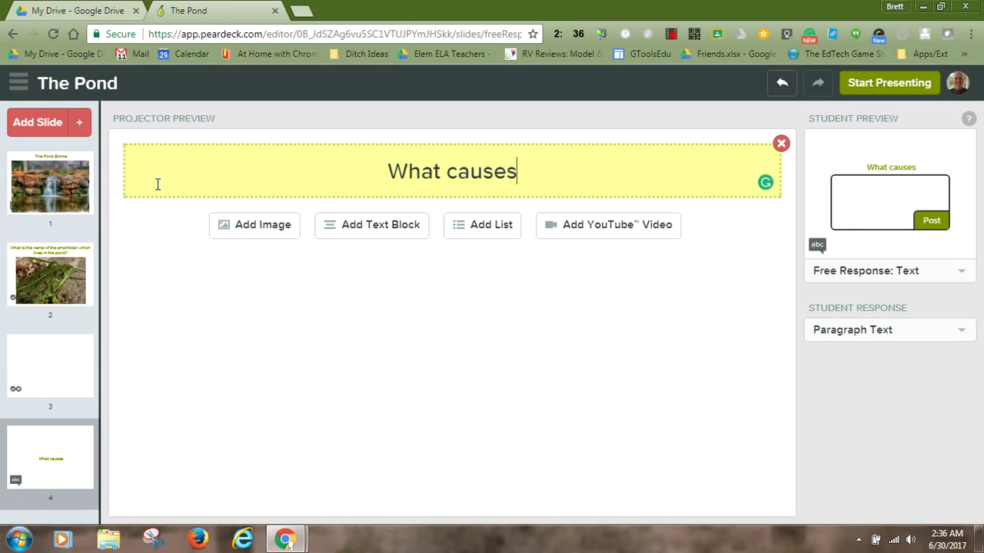
pyautogui.write('is the ')
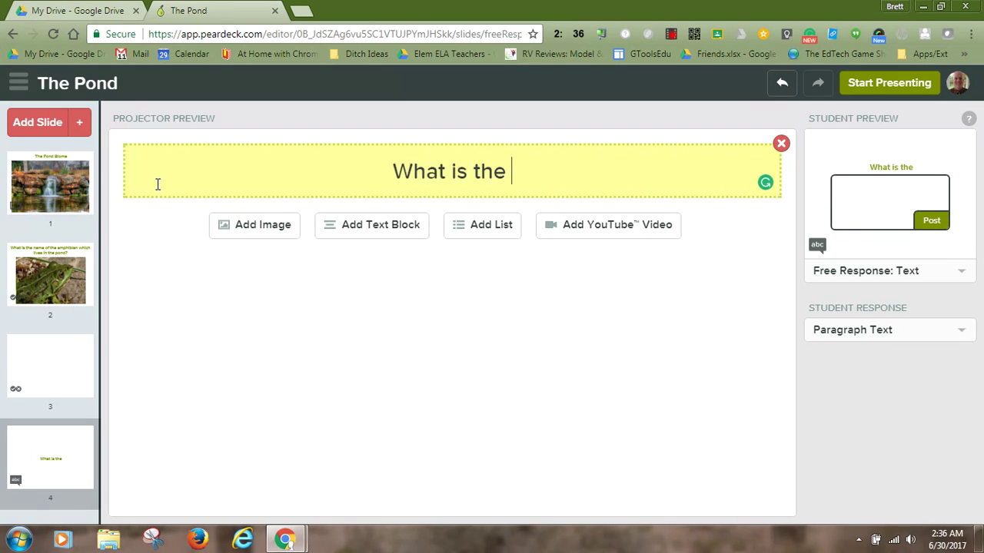
pyautogui.write('biggest ')
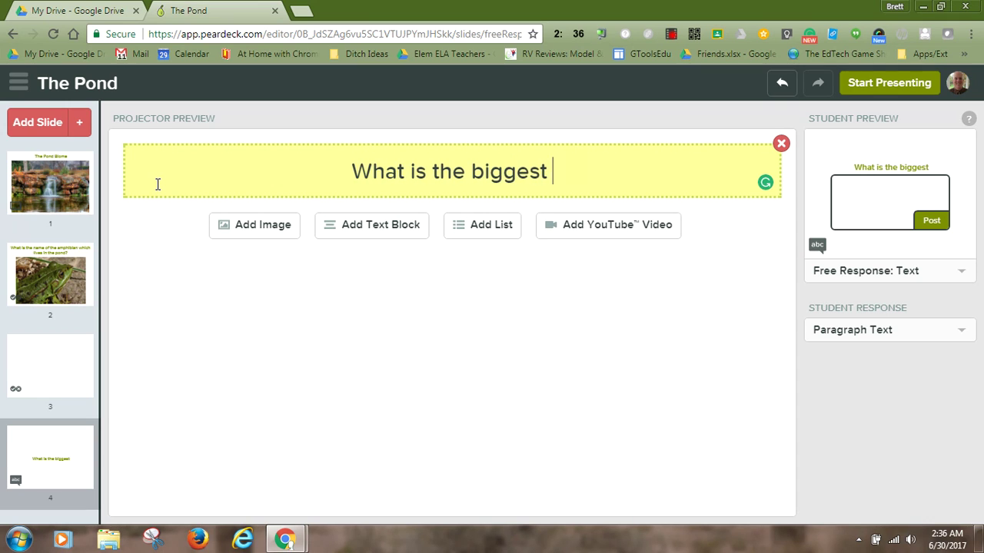
pyautogui.write('cause of ')
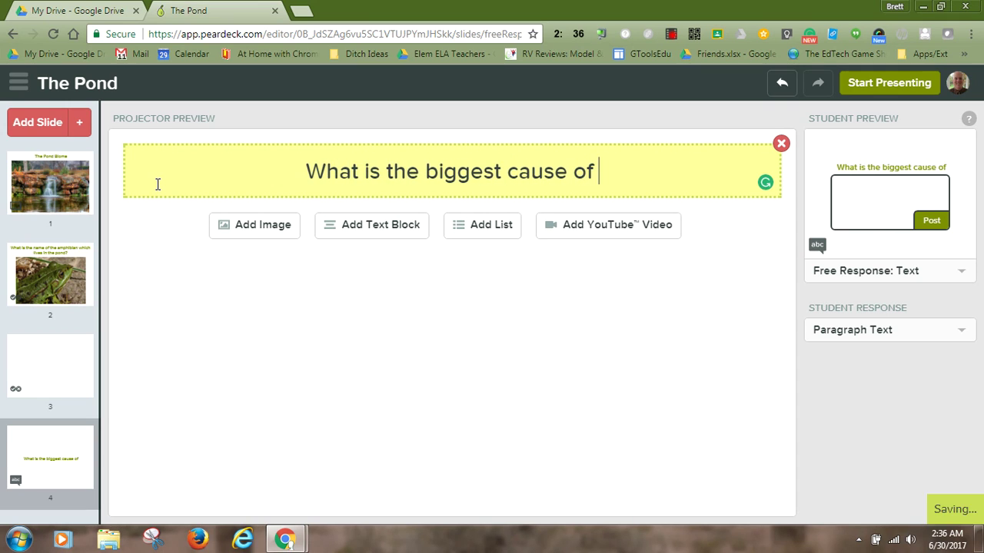
pyautogui.write('alga')
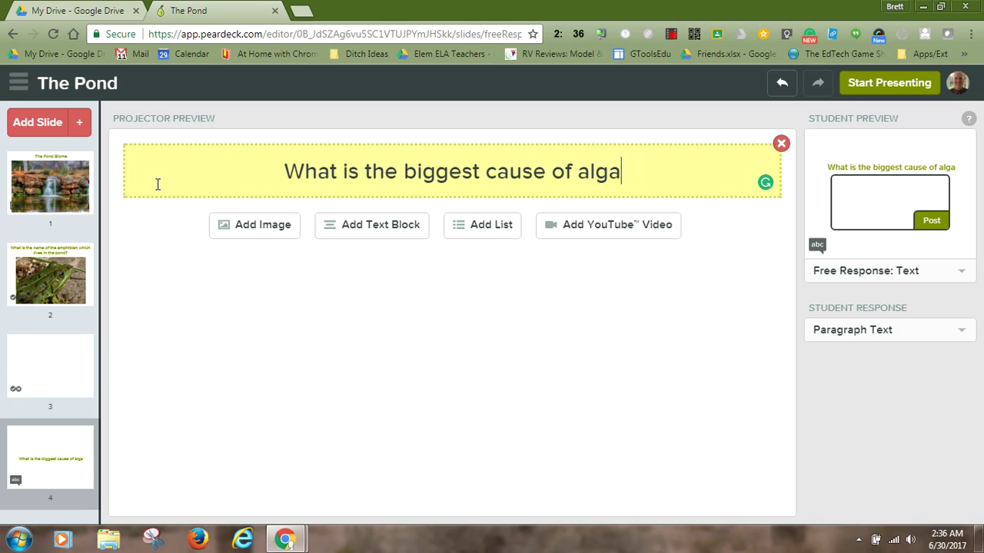
pyautogui.write('e in a ap')
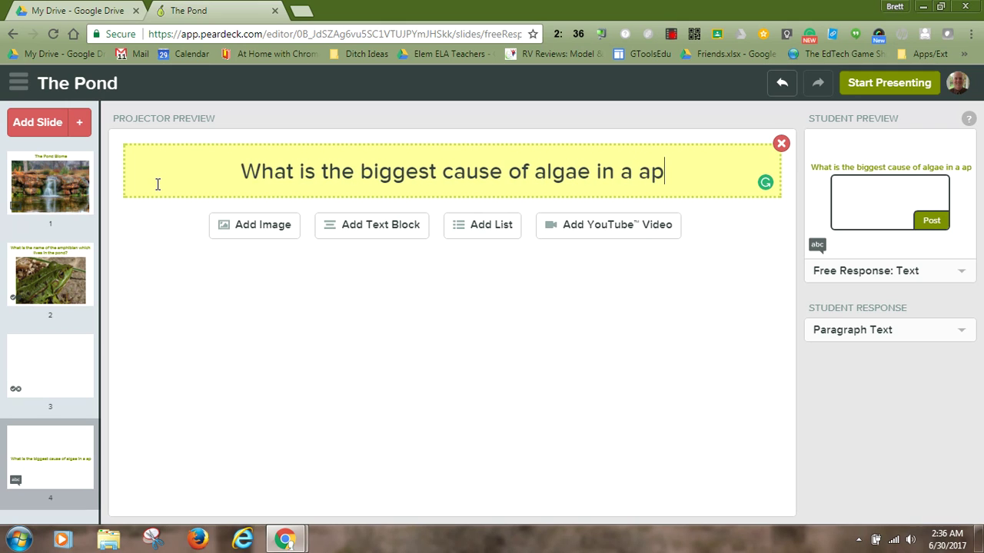
pyautogui.press('BackSpace')
pyautogui.press('BackSpace')
pyautogui.write('pond')
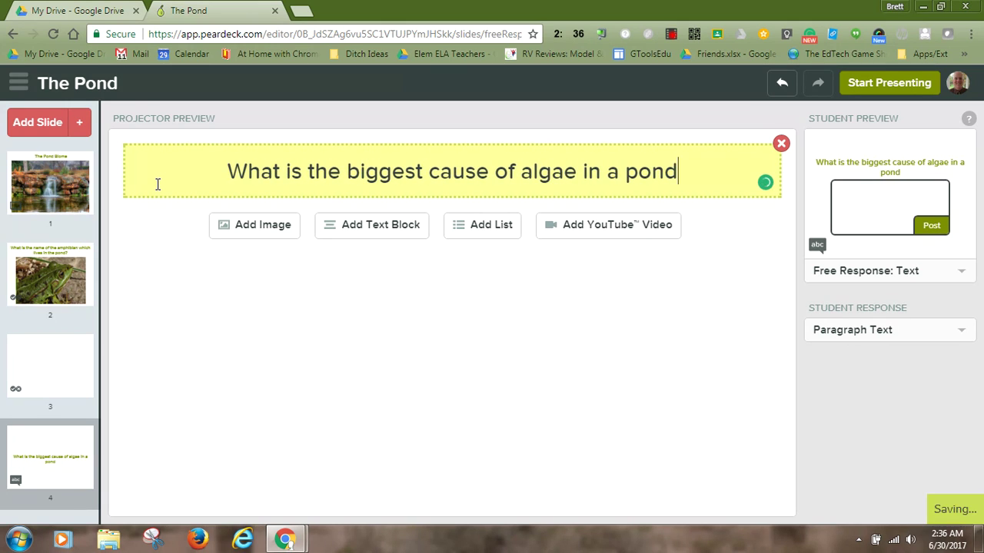
pyautogui.write('?')
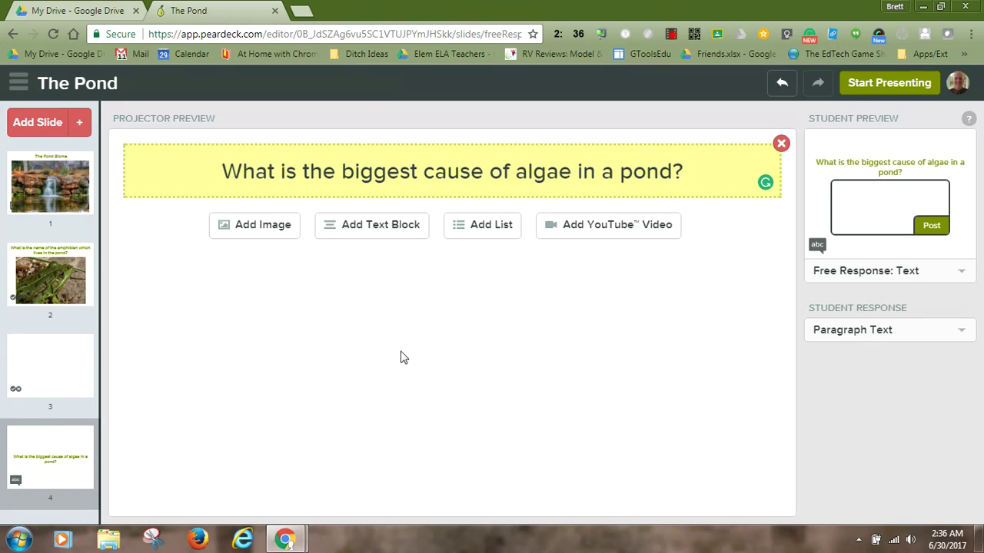
# Move the algae question slide ahead of the blank multiple-choice slide and delete the blank slide
pyautogui.moveTo(40, 381)
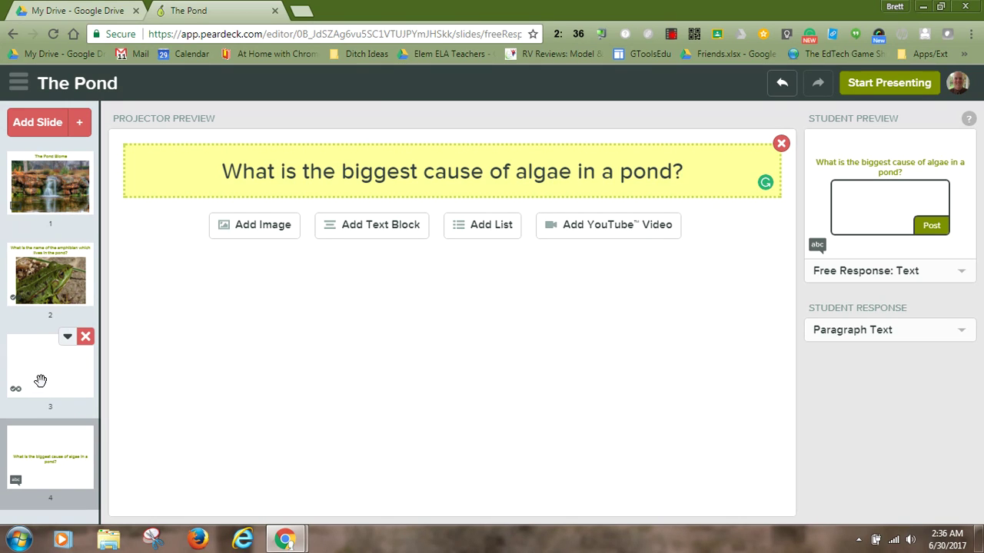
pyautogui.moveTo(39, 465); pyautogui.dragTo(62, 363)
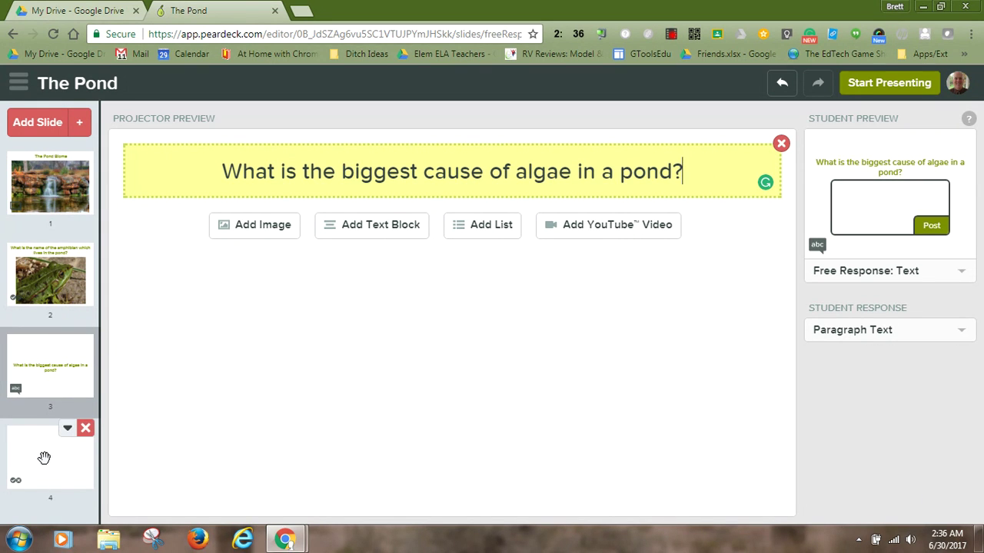
pyautogui.click(84, 429)
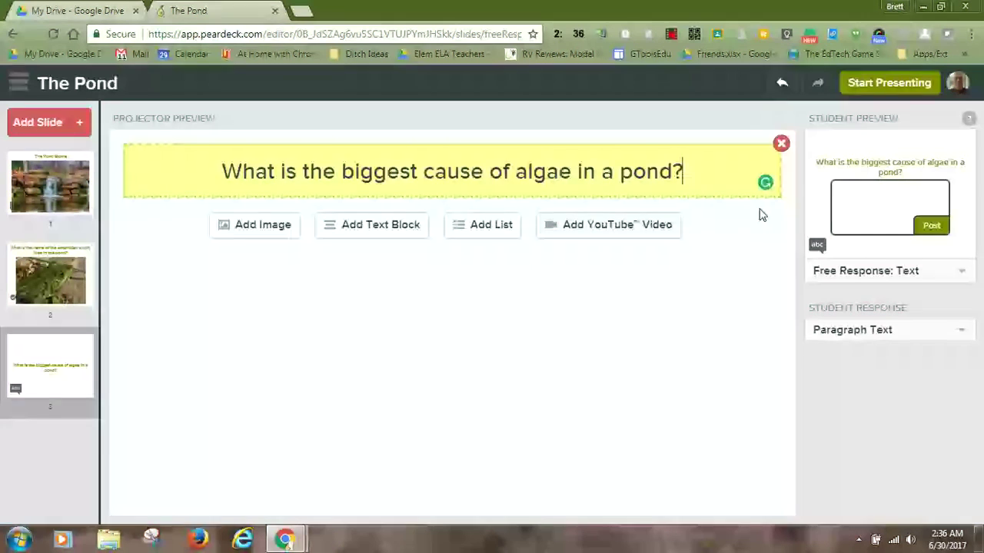
pyautogui.click(79, 123)
pyautogui.moveTo(89, 289)
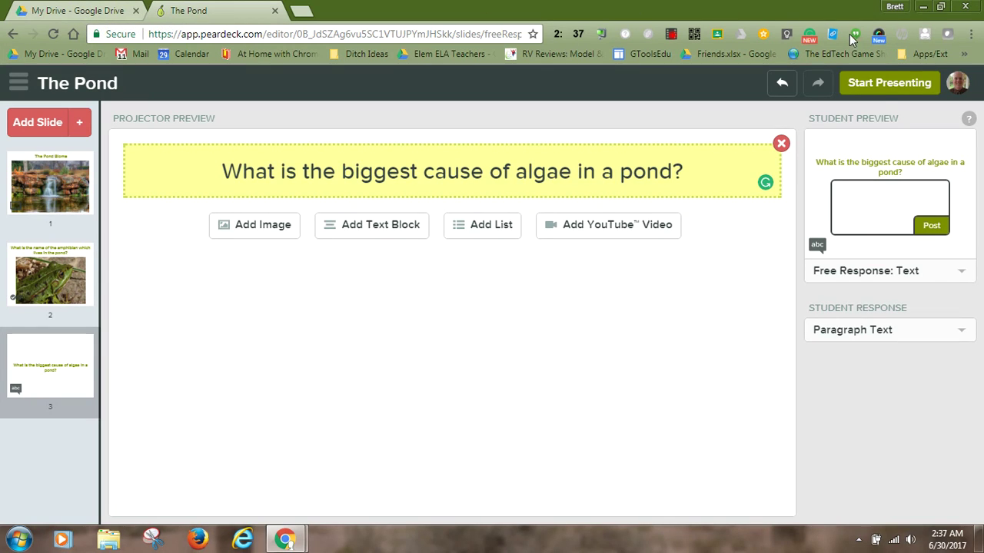
# Start presenting the deck and confirm that it is visible on the projector
pyautogui.click(881, 85)
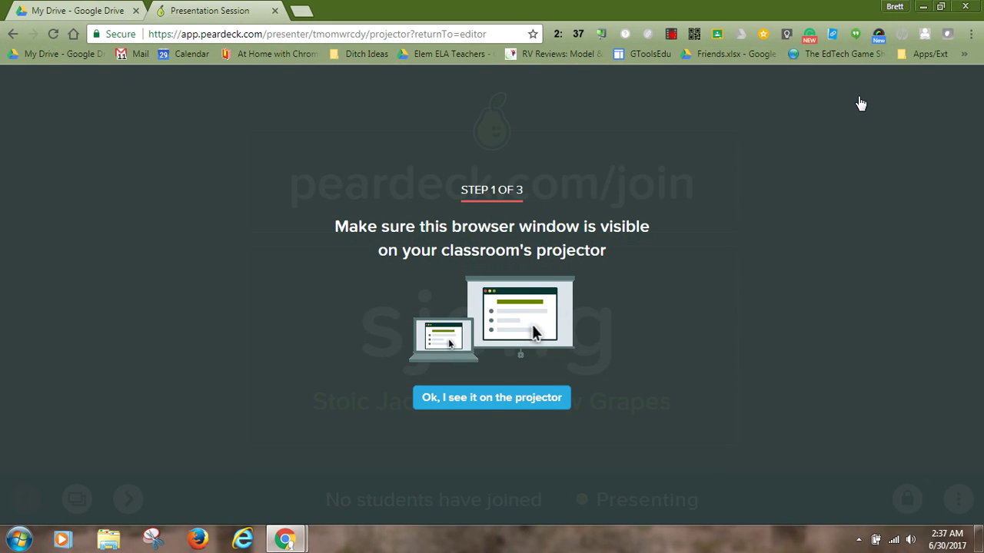
pyautogui.click(492, 397)
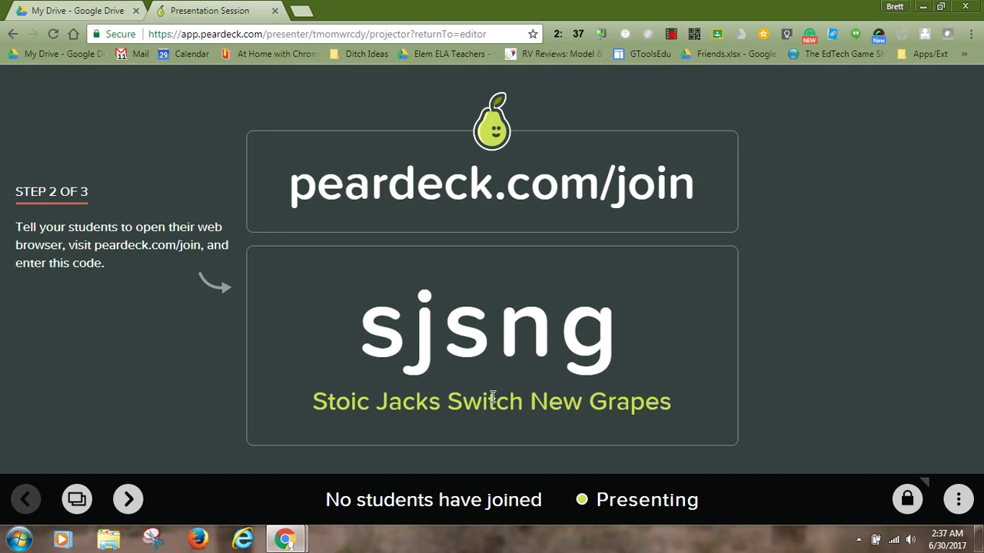